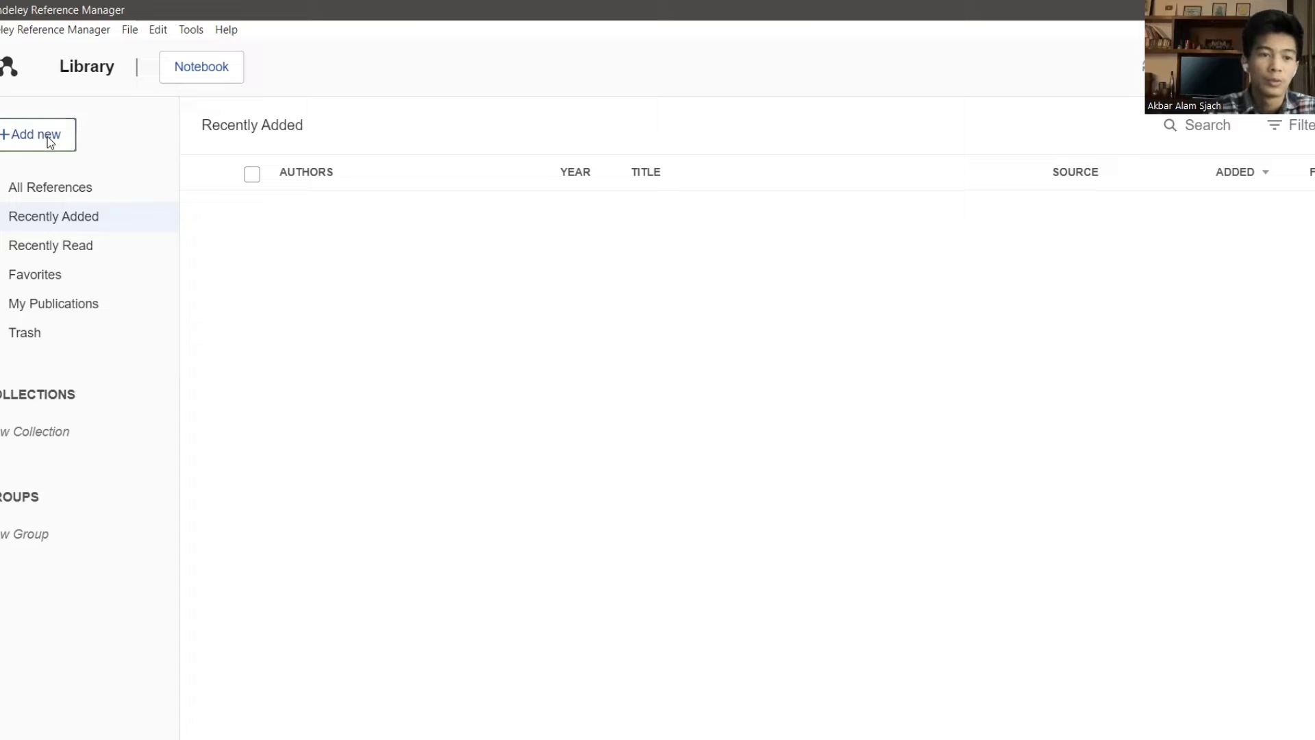
# Open the form for adding a reference entry manually and examine the available reference types
pyautogui.click(47, 137)
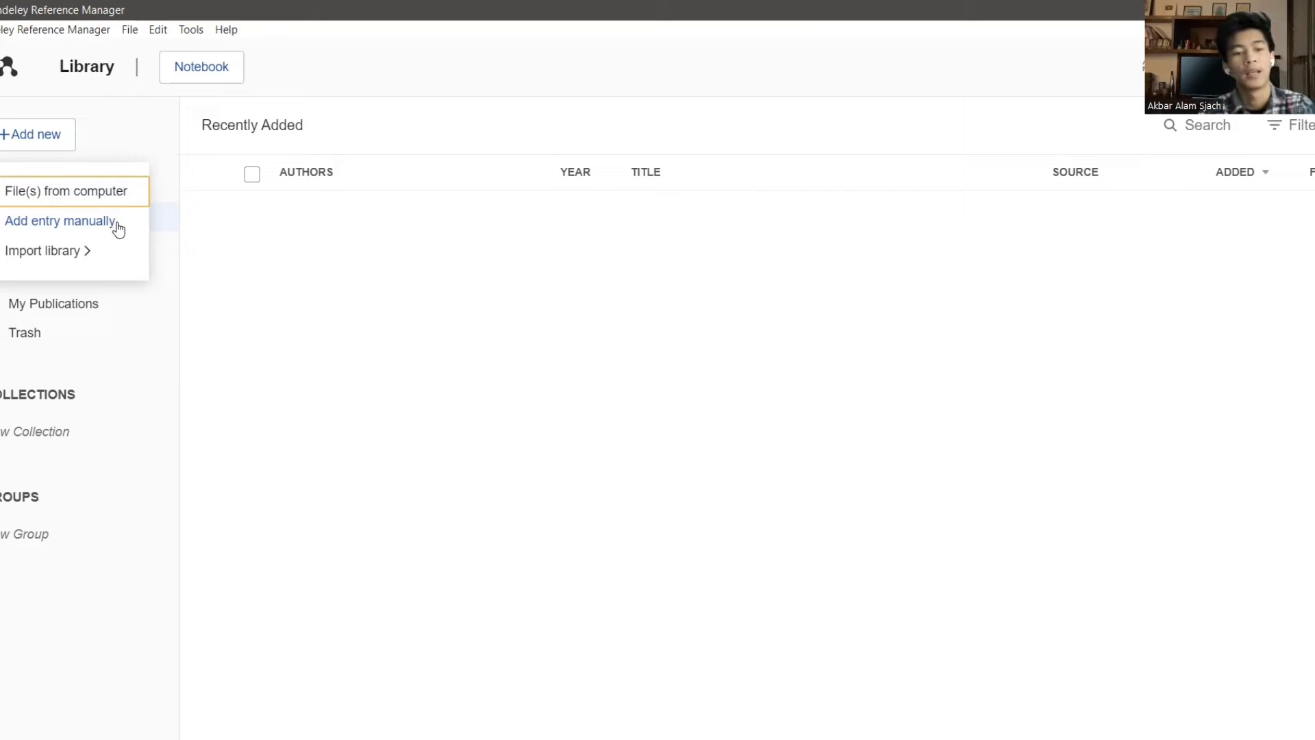
pyautogui.moveTo(89, 255)
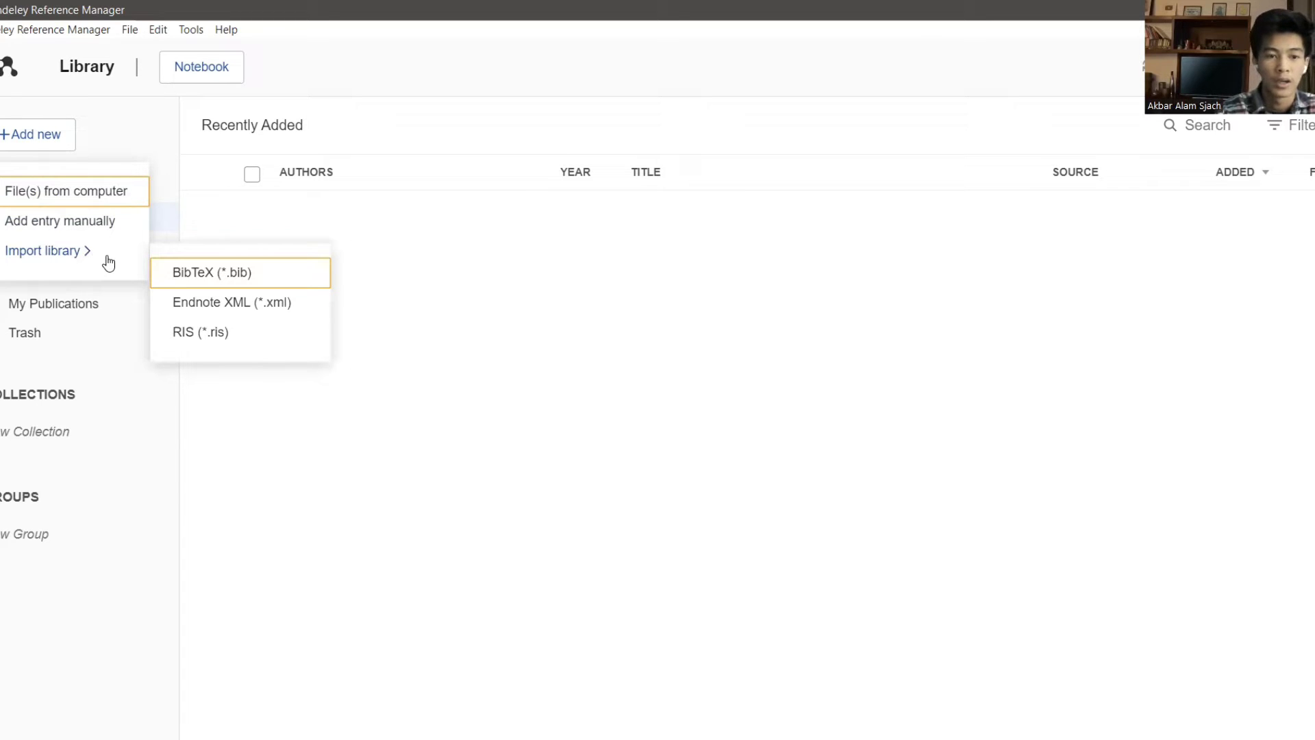
pyautogui.click(99, 223)
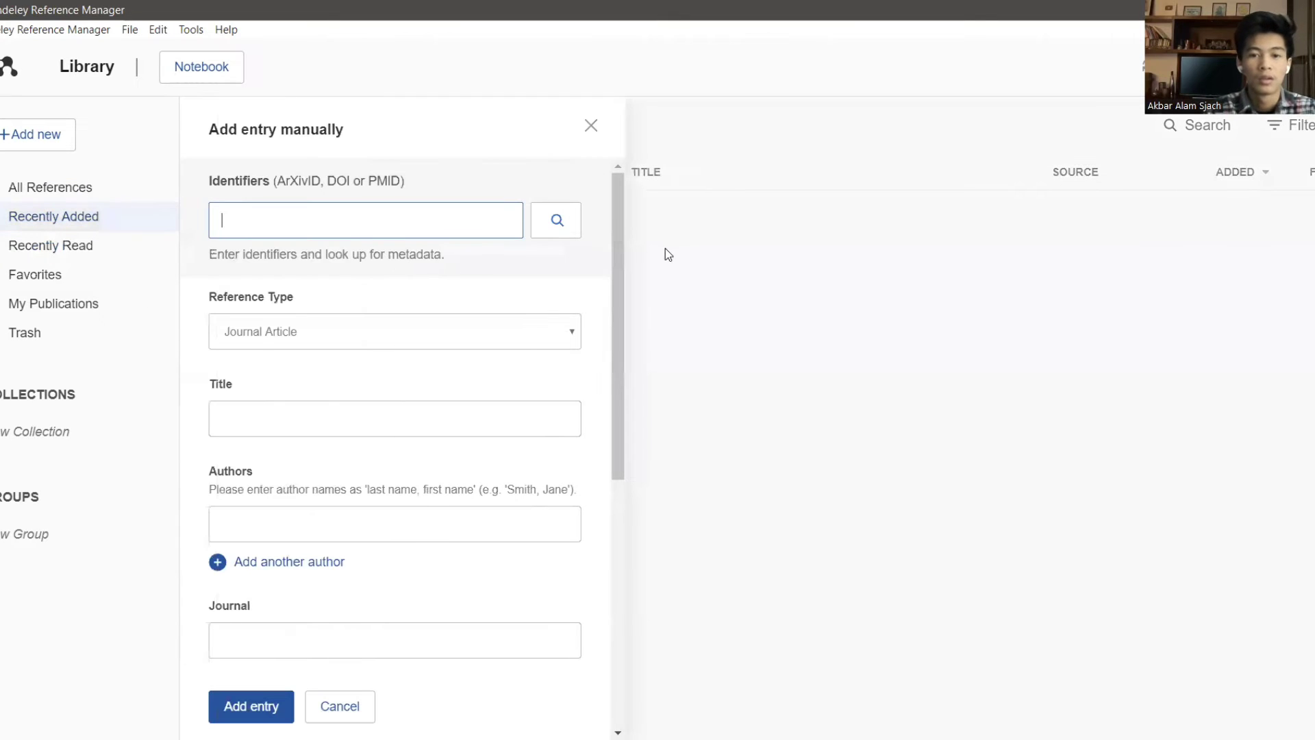
pyautogui.moveTo(618, 250); pyautogui.dragTo(618, 306)
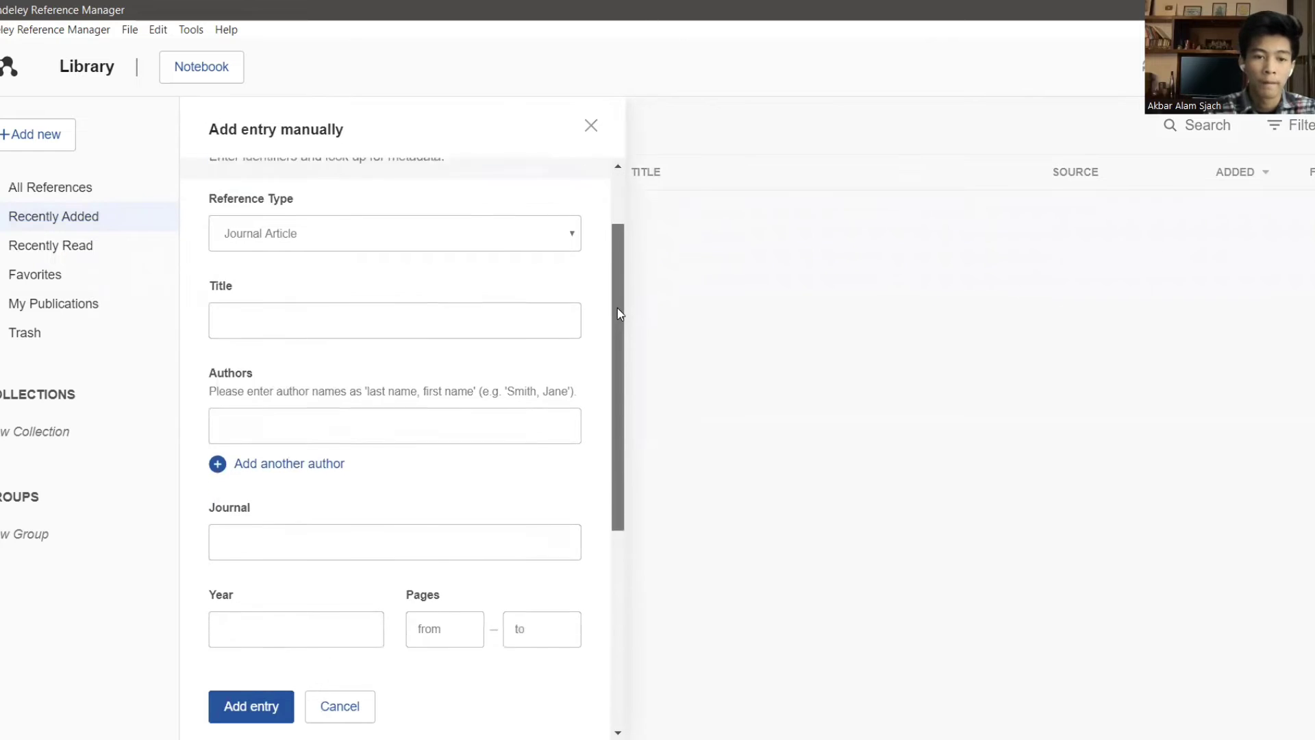
pyautogui.click(565, 230)
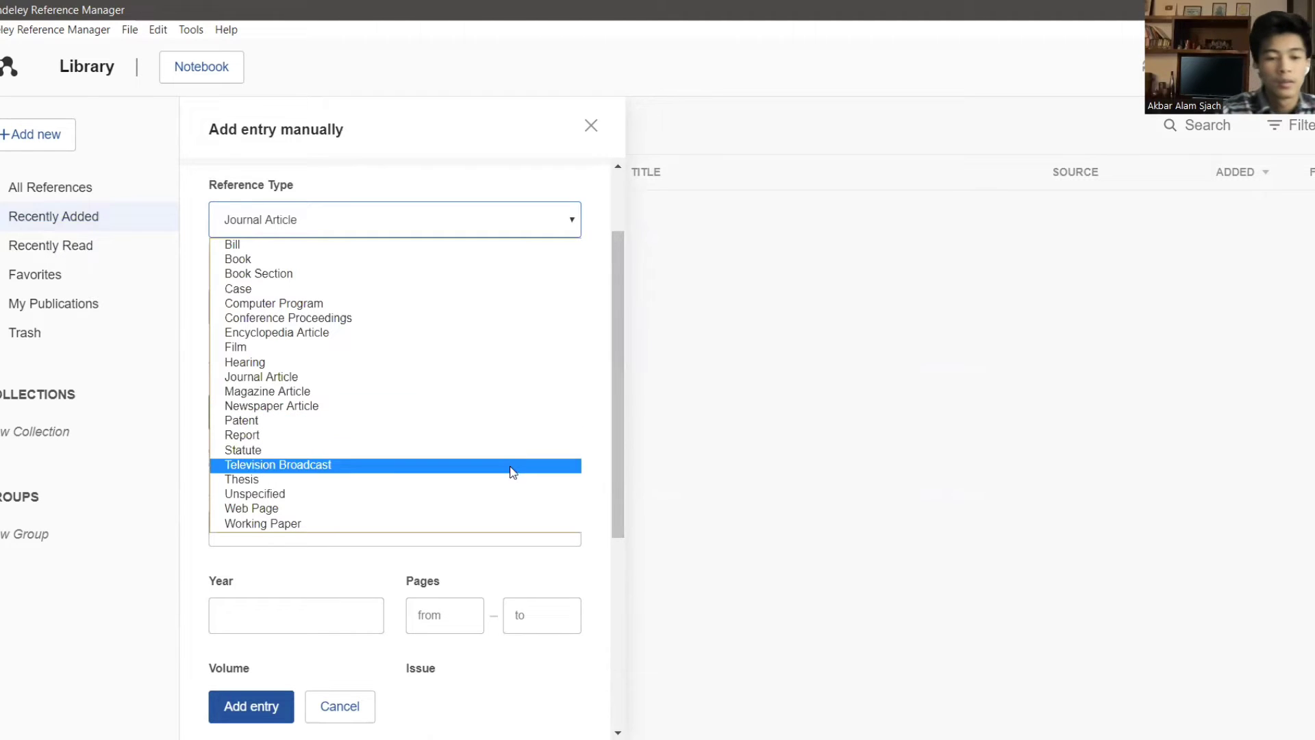
pyautogui.click(558, 222)
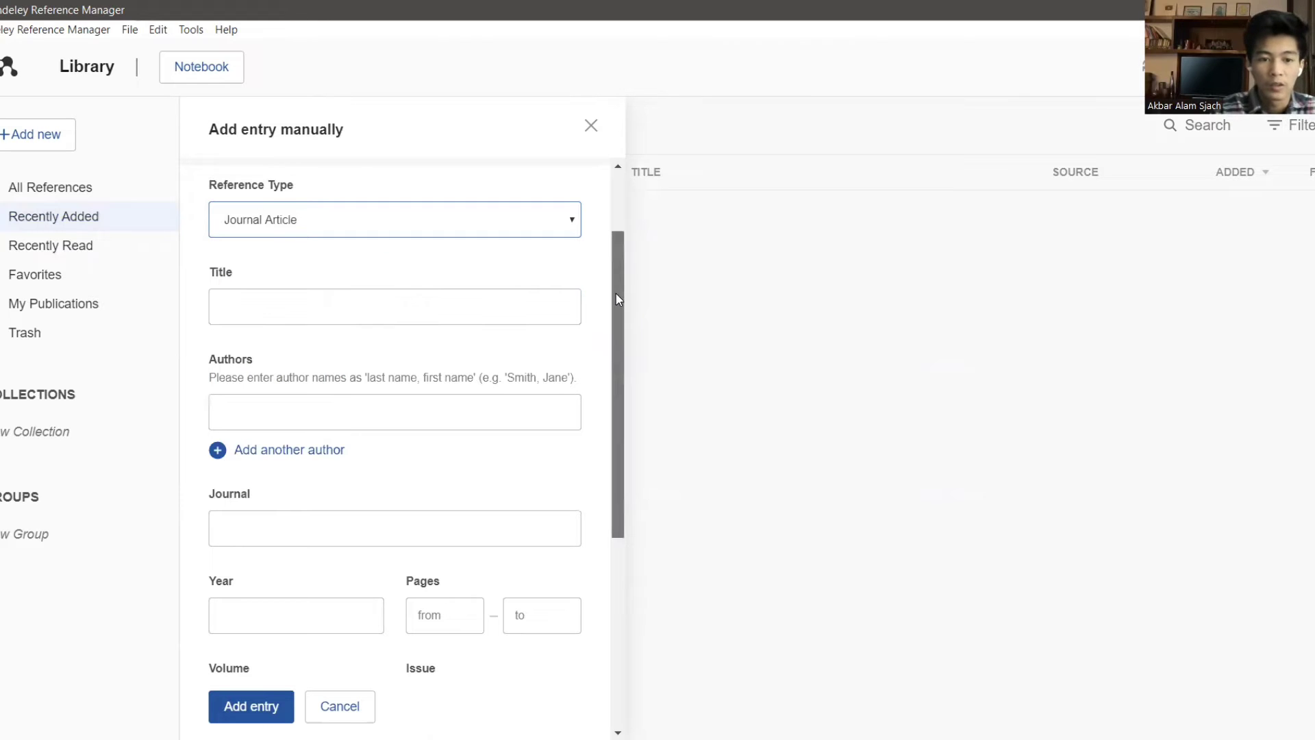
# Examine the manual entry form's fields from title and authors through to abstract, and close the form without adding an entry
pyautogui.moveTo(615, 293); pyautogui.dragTo(615, 302)
pyautogui.click(500, 287)
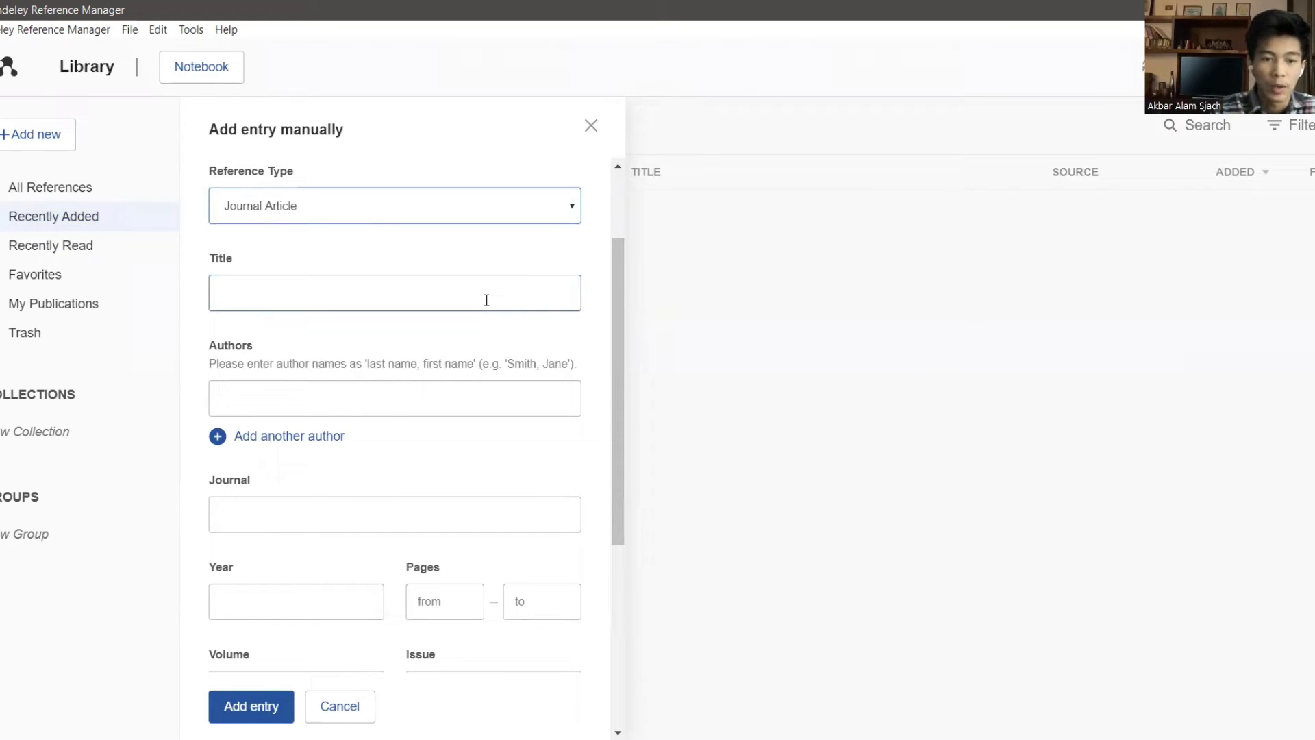
pyautogui.moveTo(614, 400); pyautogui.dragTo(613, 427)
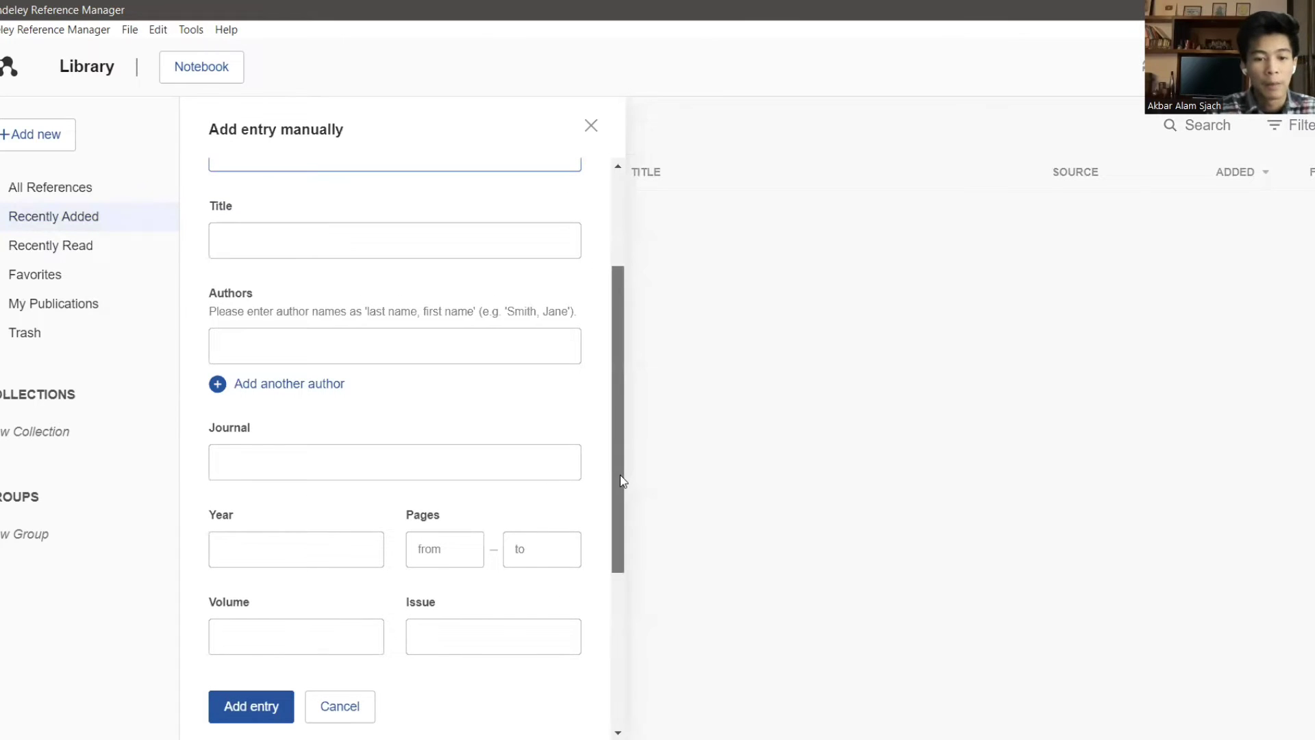
pyautogui.moveTo(619, 474); pyautogui.dragTo(619, 520)
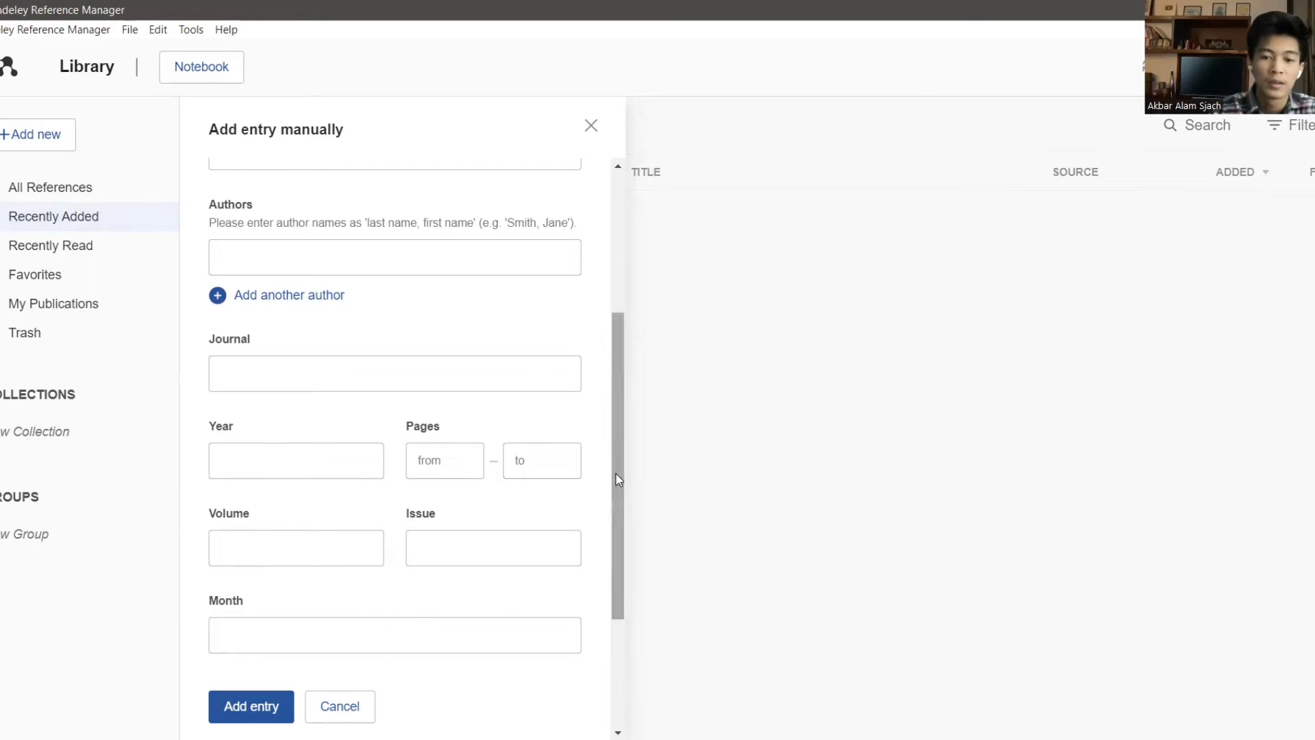
pyautogui.moveTo(615, 474); pyautogui.dragTo(617, 507)
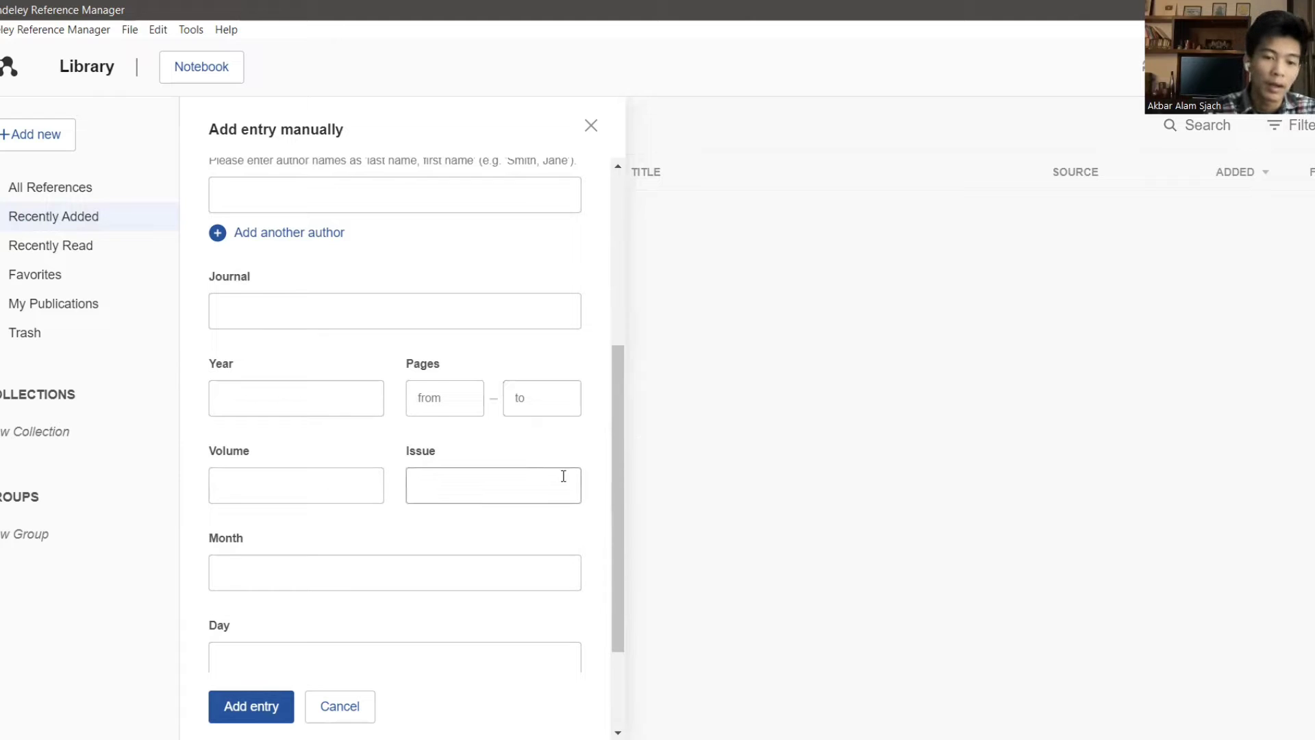
pyautogui.moveTo(614, 479); pyautogui.dragTo(618, 535)
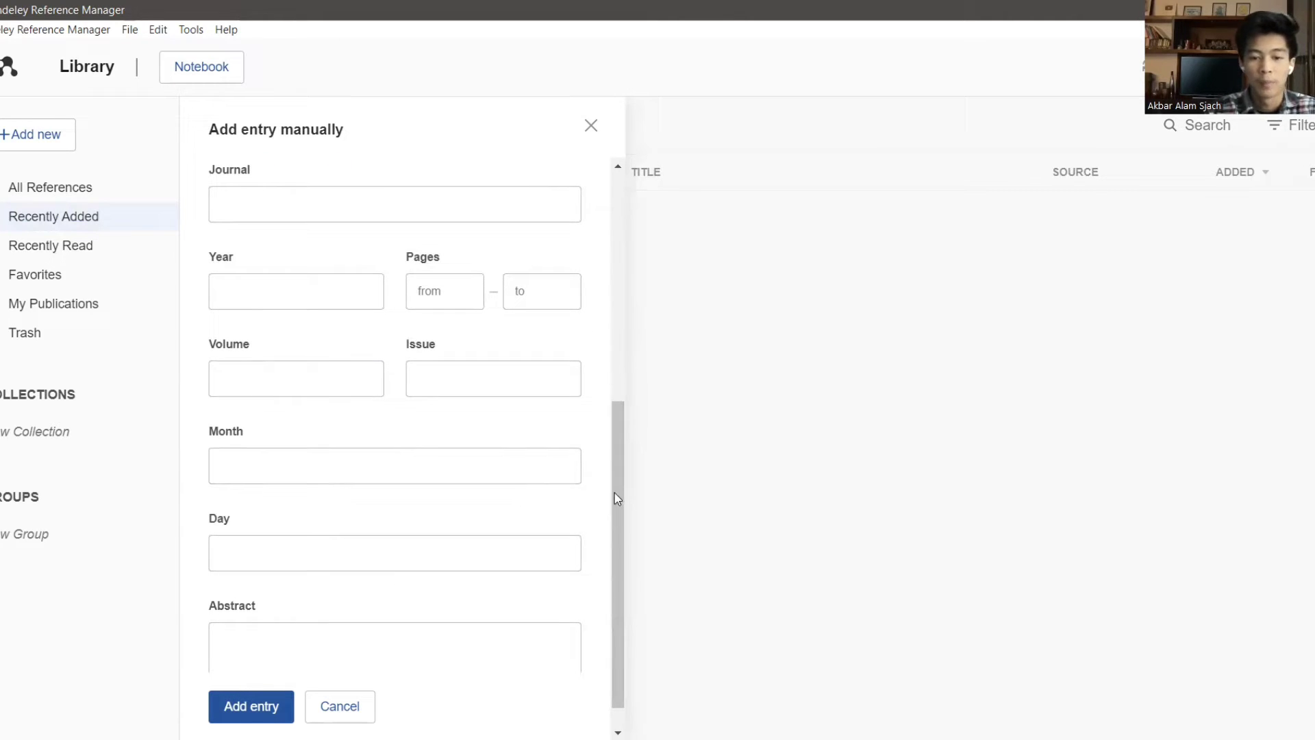
pyautogui.moveTo(618, 494); pyautogui.dragTo(619, 508)
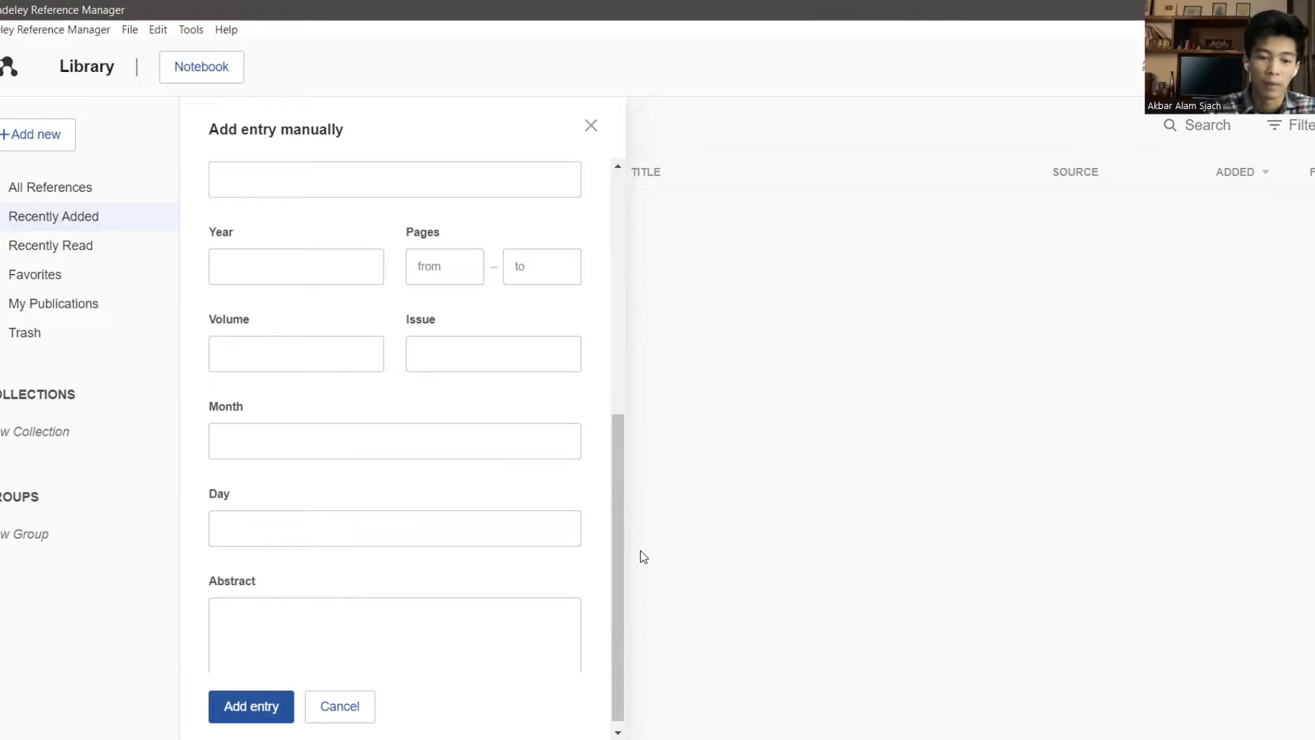
pyautogui.moveTo(619, 572); pyautogui.dragTo(614, 594)
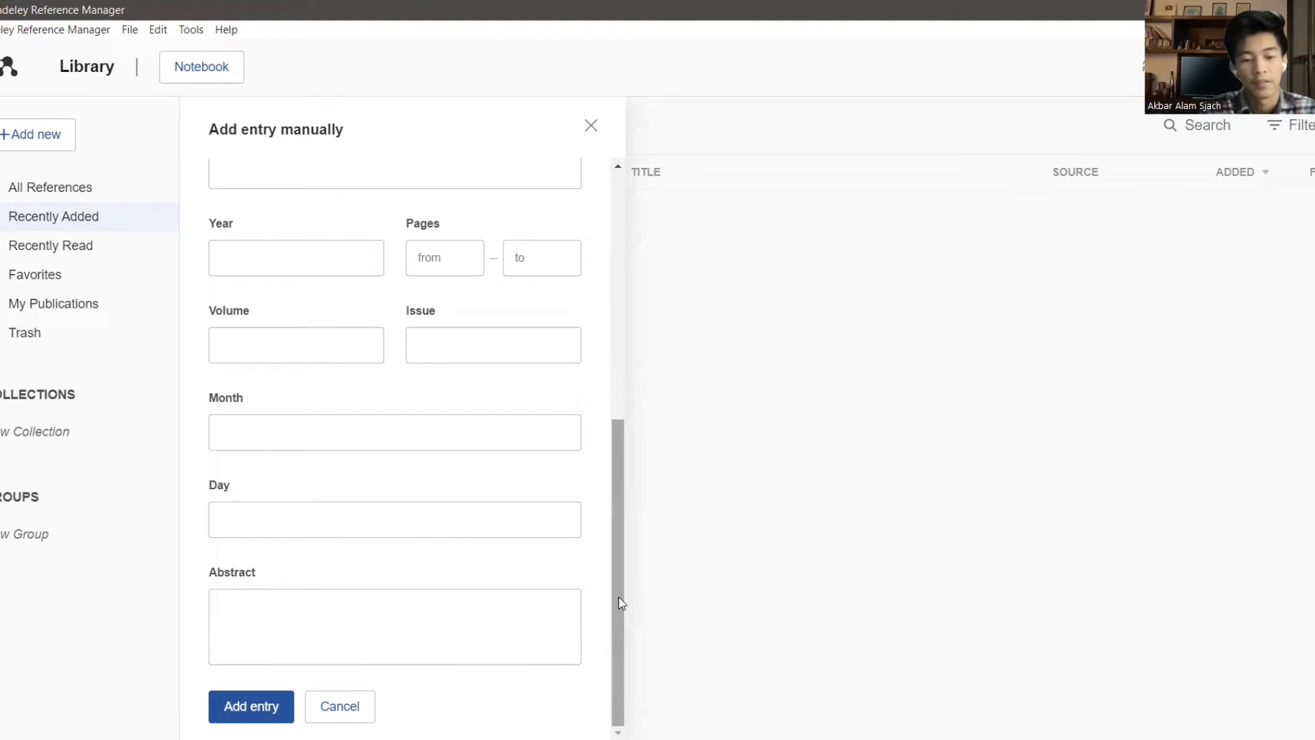
pyautogui.moveTo(615, 515)
pyautogui.mouseDown()
pyautogui.moveTo(602, 234)
pyautogui.moveTo(605, 522)
pyautogui.mouseUp()
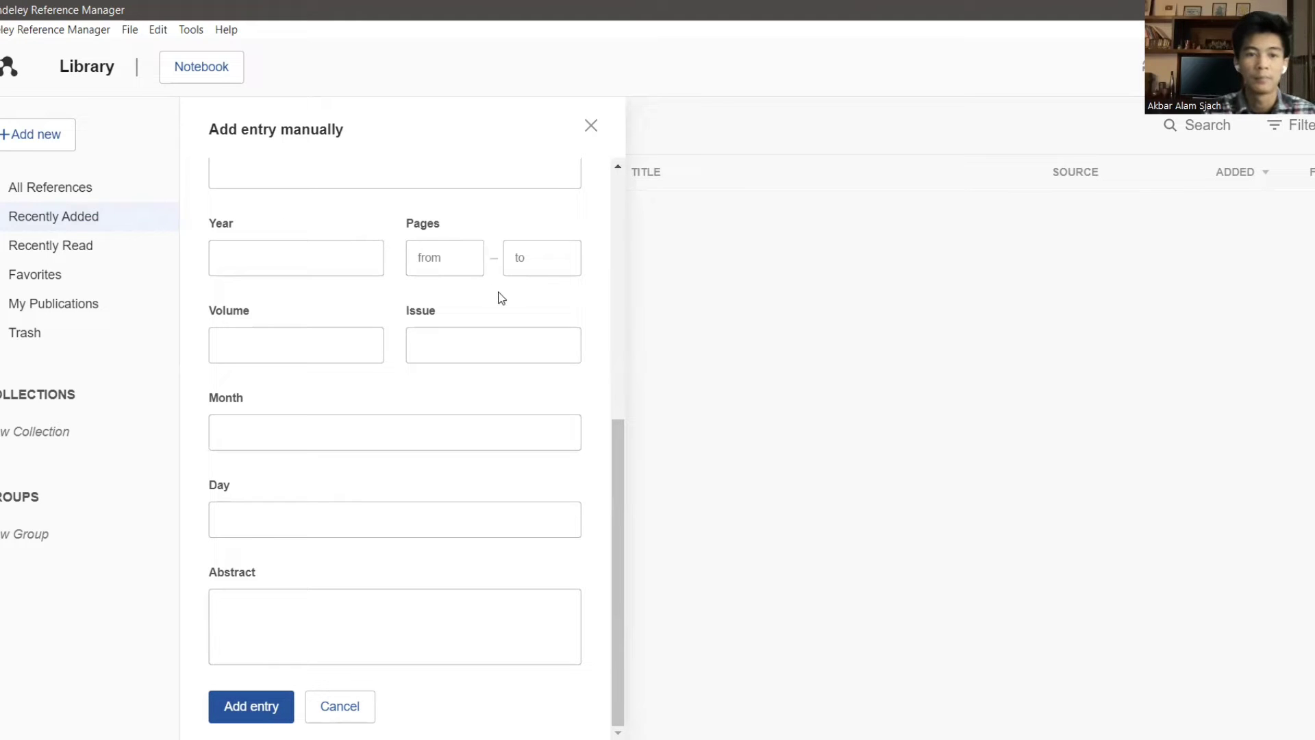
pyautogui.click(610, 365)
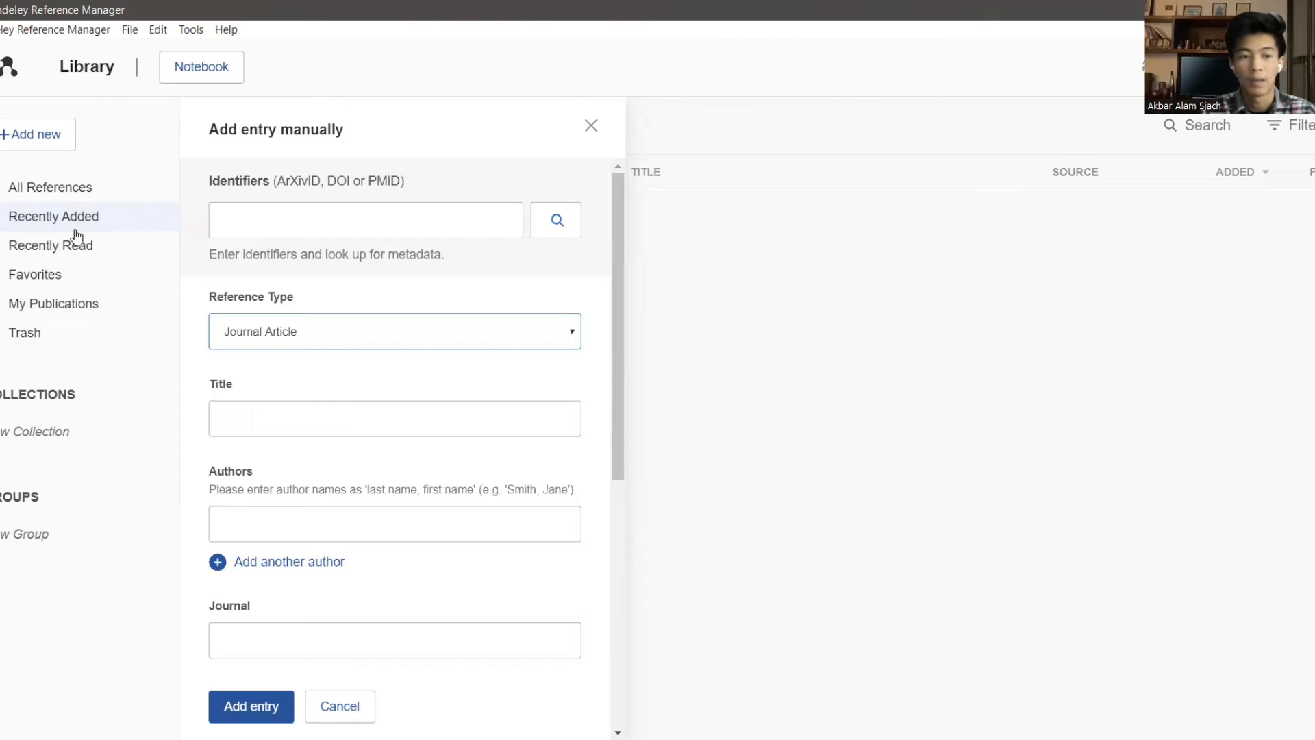
pyautogui.click(603, 134)
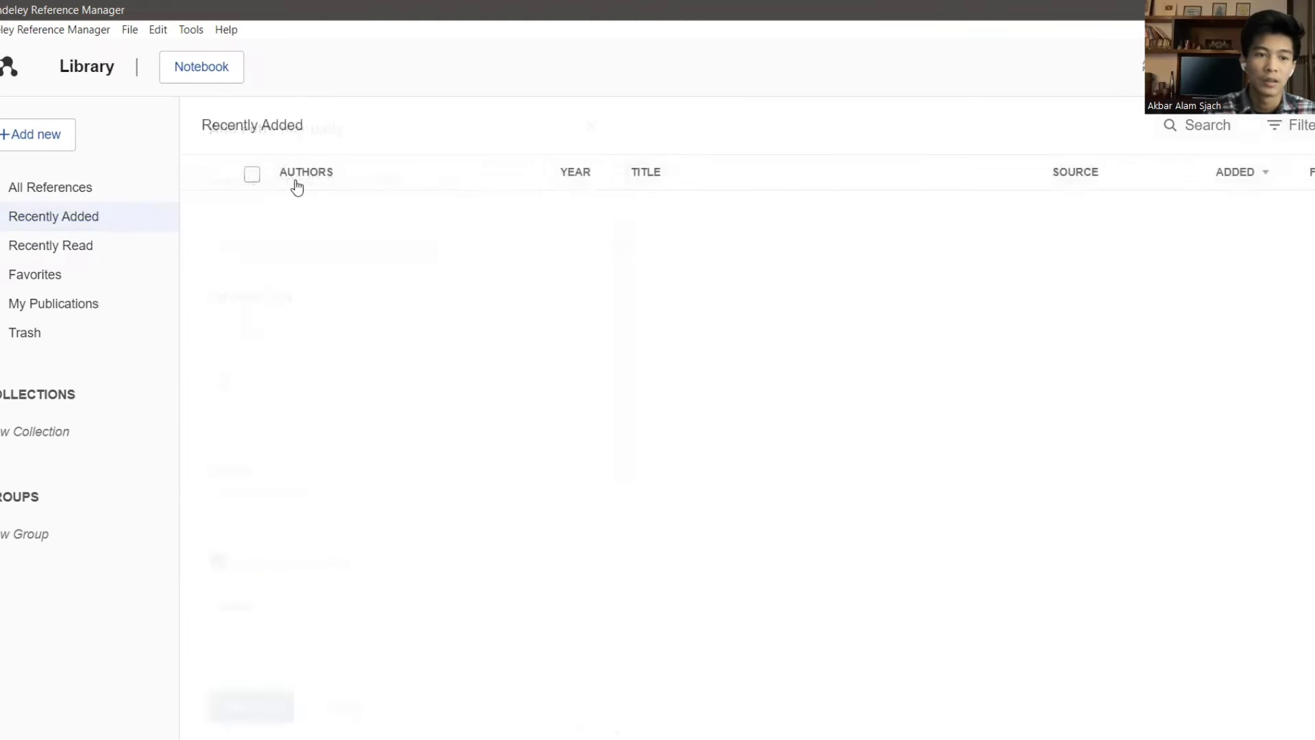
pyautogui.click(59, 131)
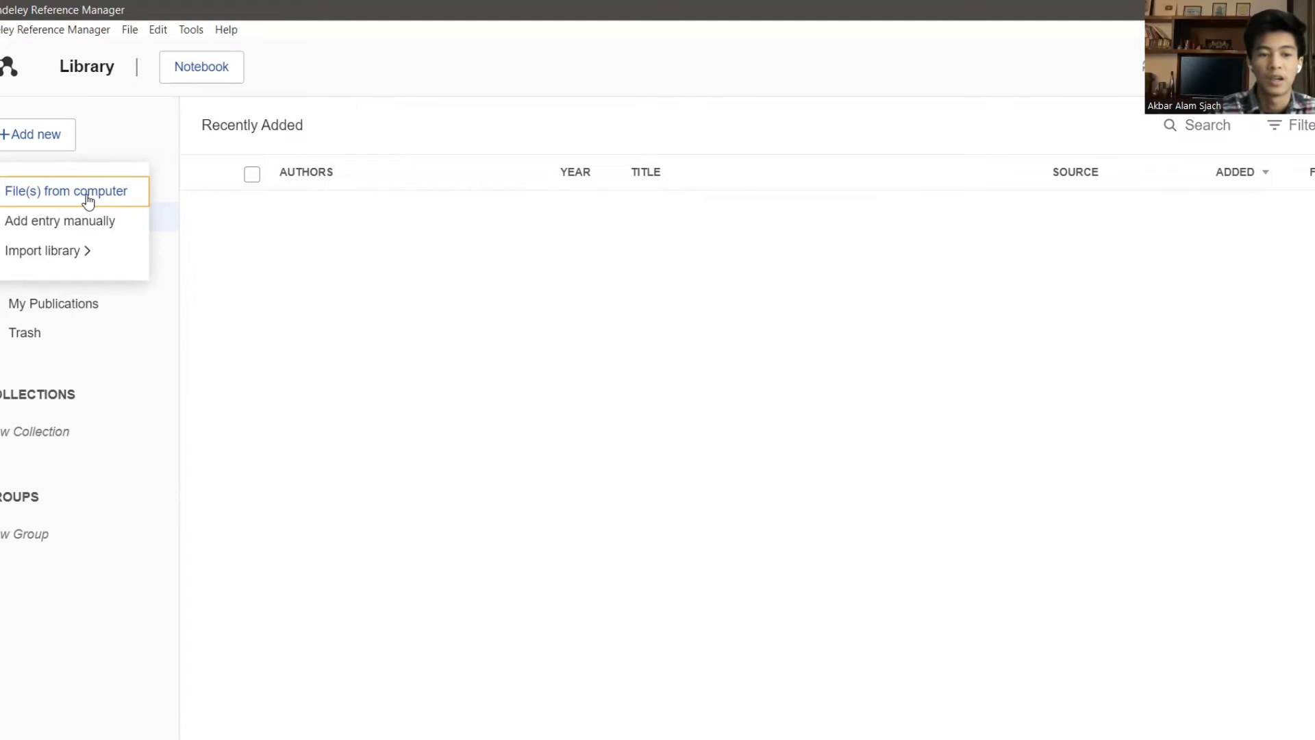
pyautogui.click(88, 197)
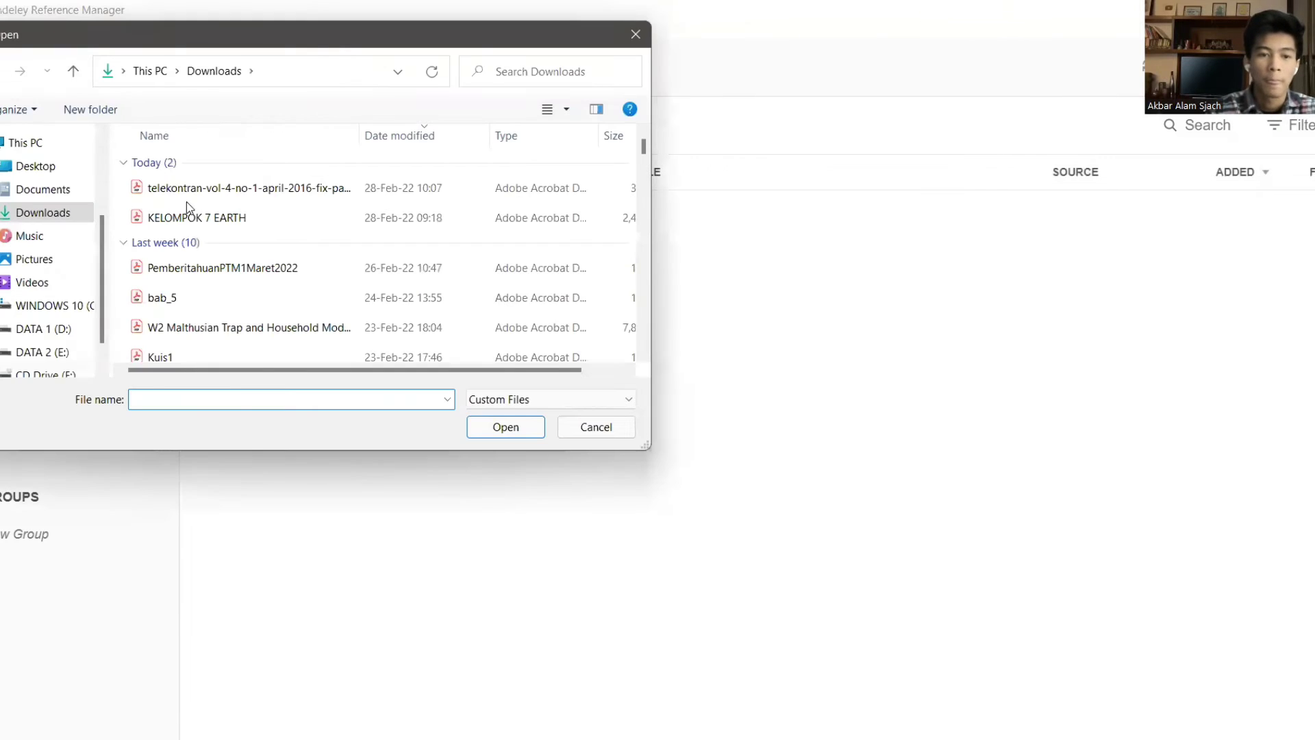
pyautogui.click(636, 35)
# Add the telekontran-vol-4-no-1-april-2016 PDF from the Downloads folder to the library
pyautogui.click(60, 135)
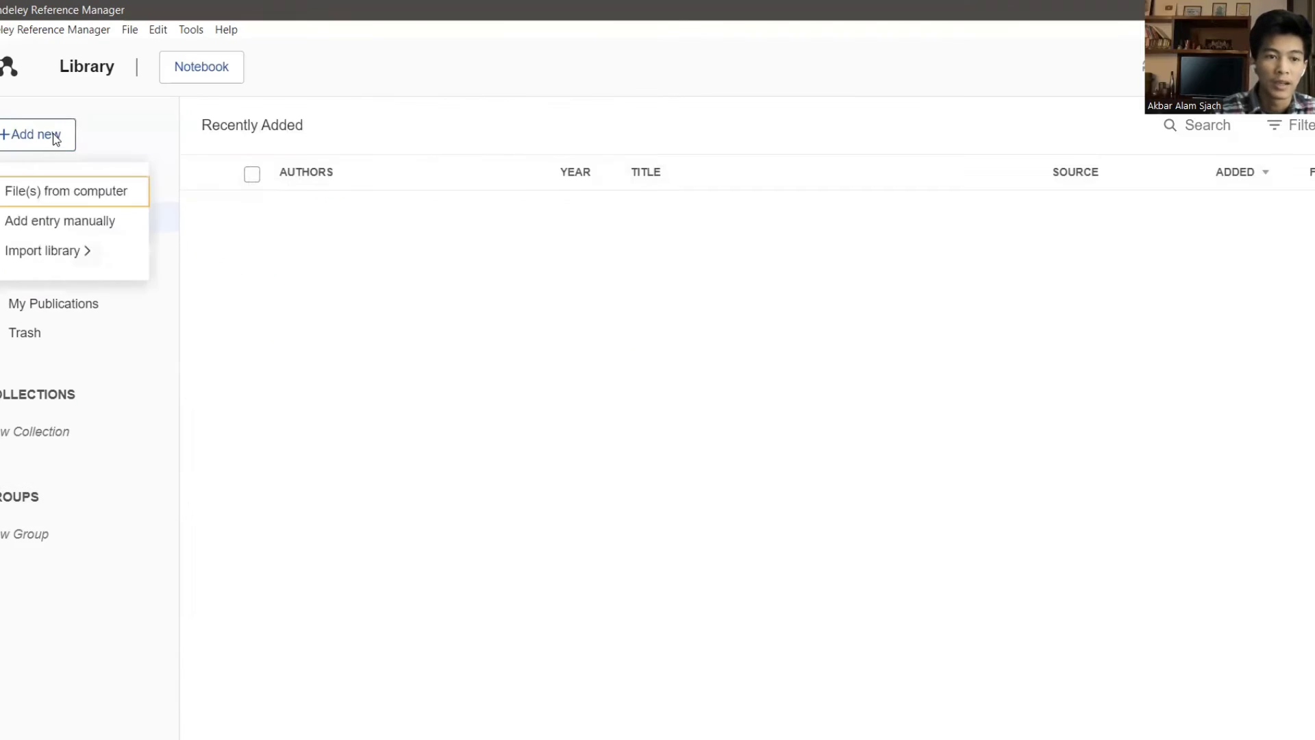
pyautogui.click(91, 203)
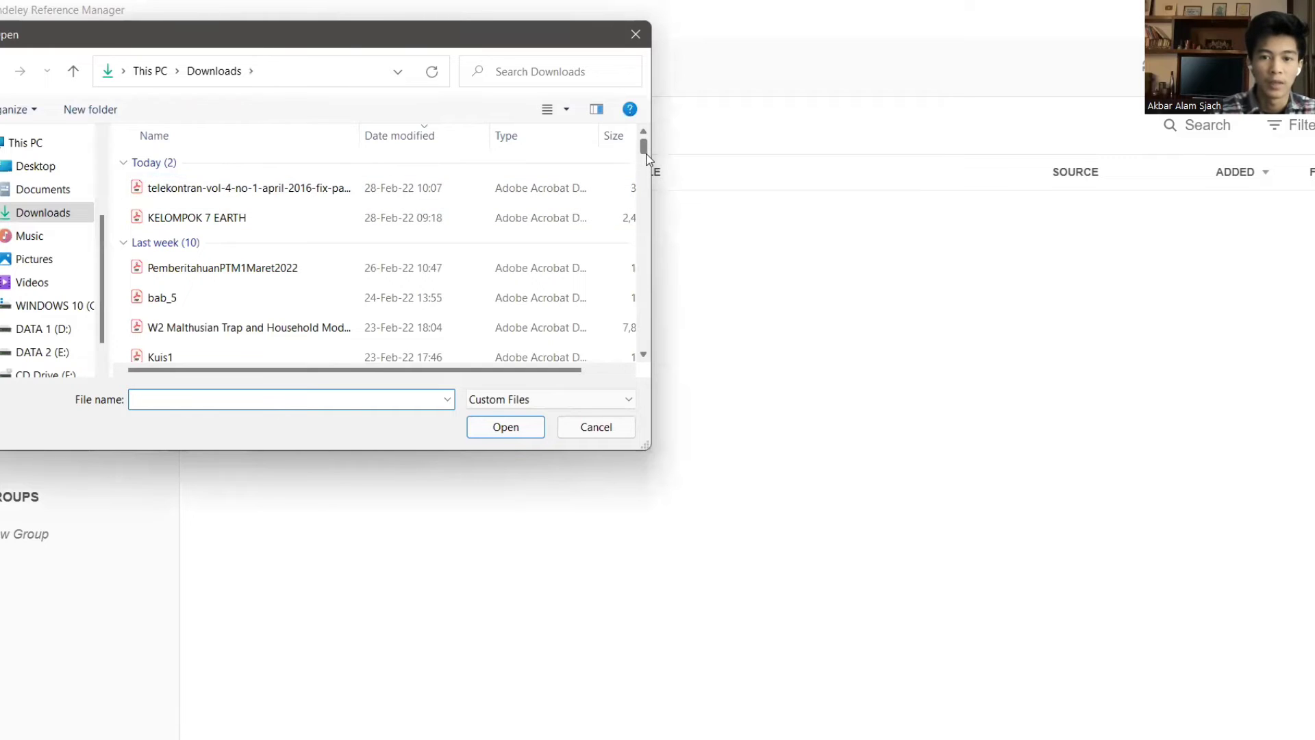
pyautogui.click(409, 196)
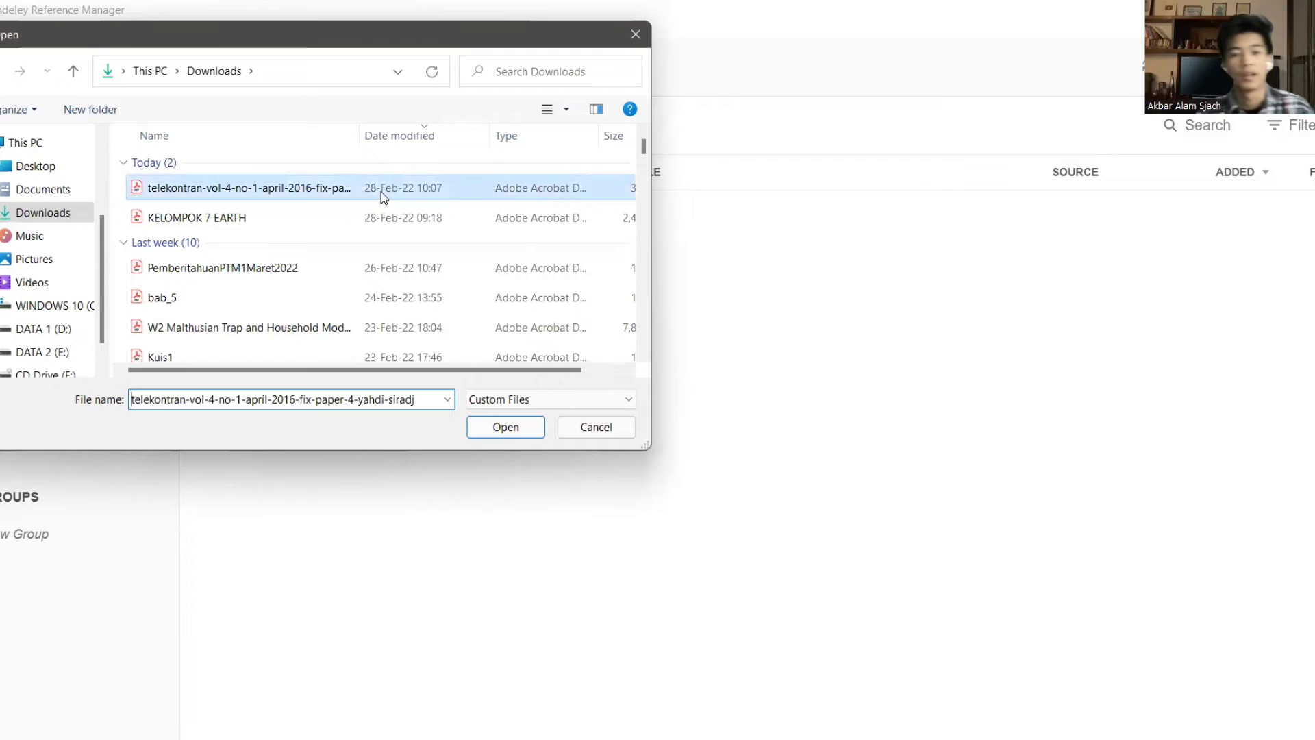
pyautogui.click(525, 428)
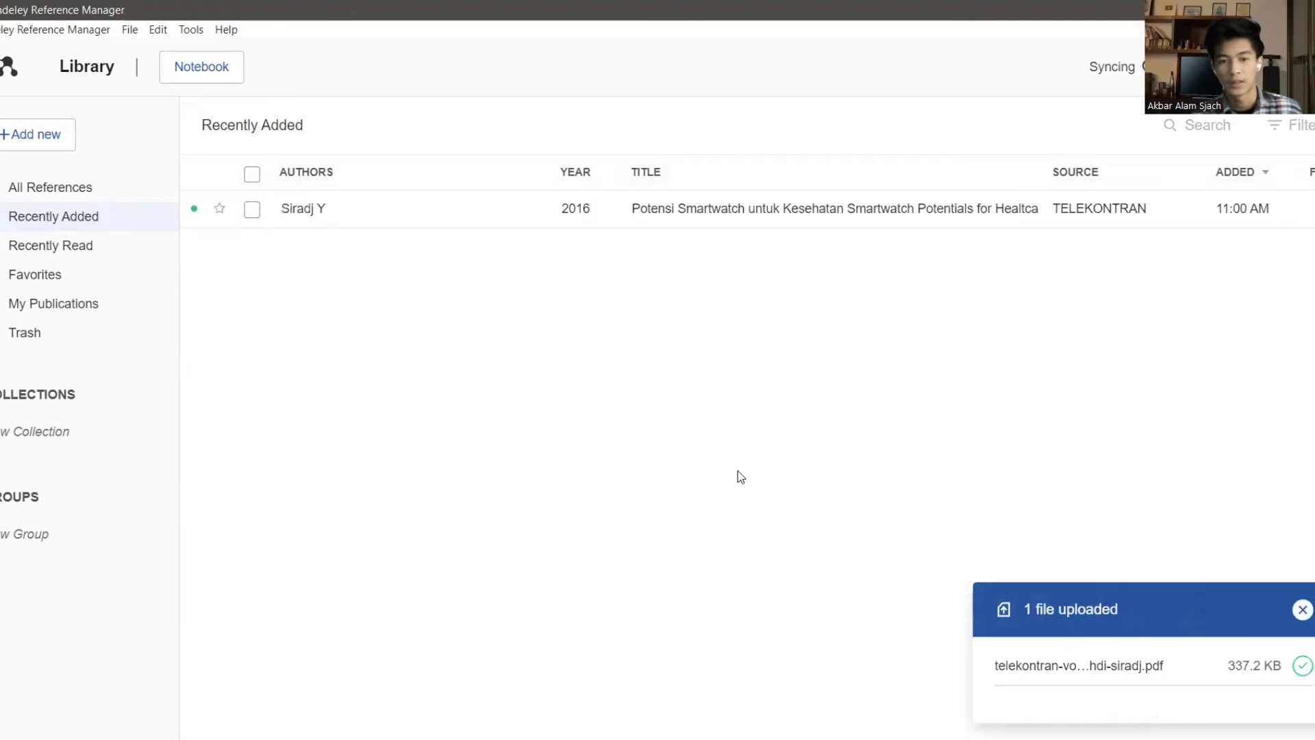
# Open the details of the added smartwatch paper and set its reference type to Journal Article
pyautogui.click(754, 217)
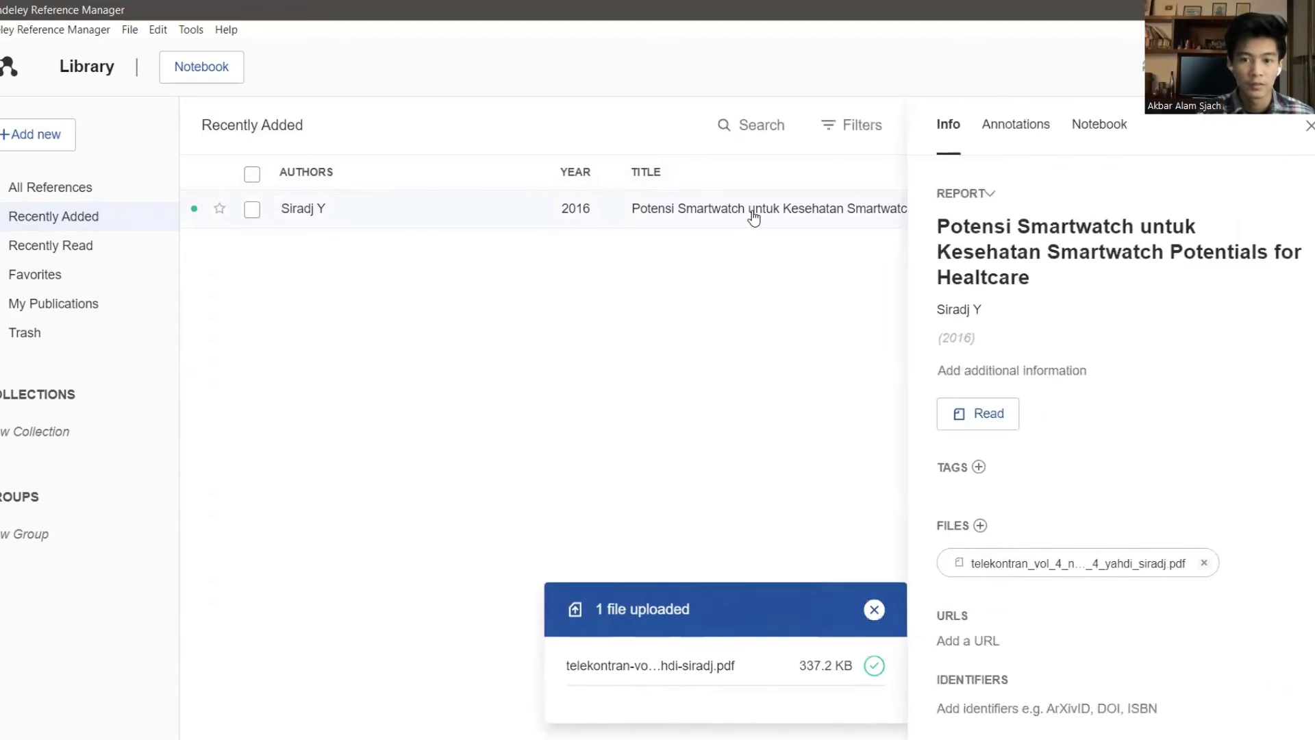
pyautogui.click(979, 195)
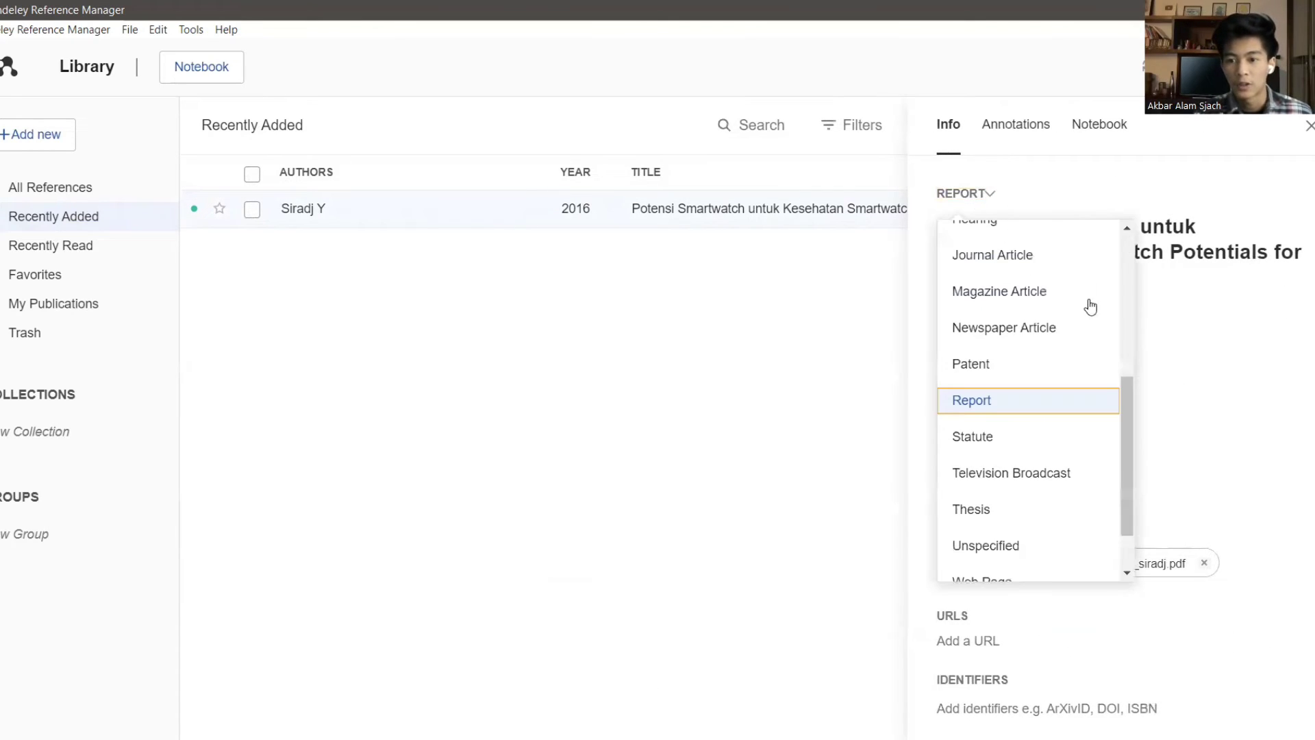
pyautogui.click(992, 256)
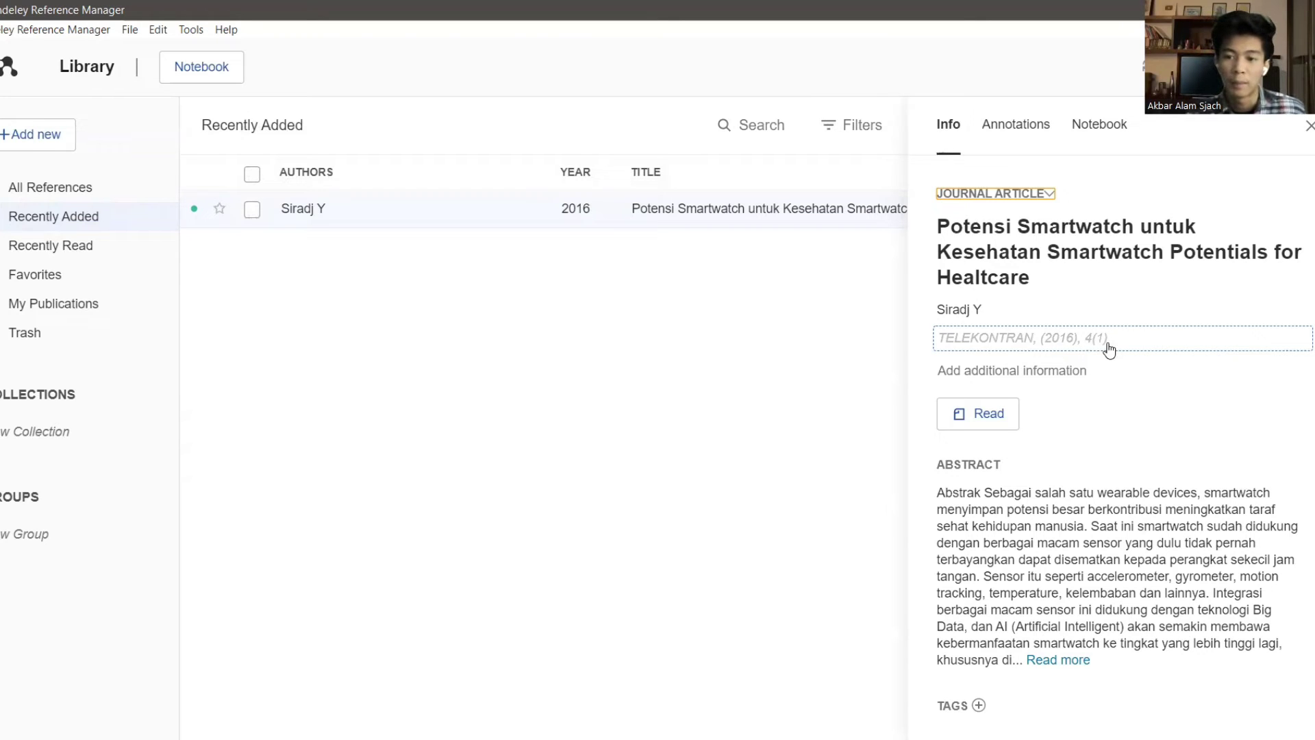
# Expand the paper's full abstract and review the remaining reference details, including files, URLs, identifiers and citation key
pyautogui.scroll(-3, 1116, 411)
pyautogui.scroll(-3, 1116, 445)
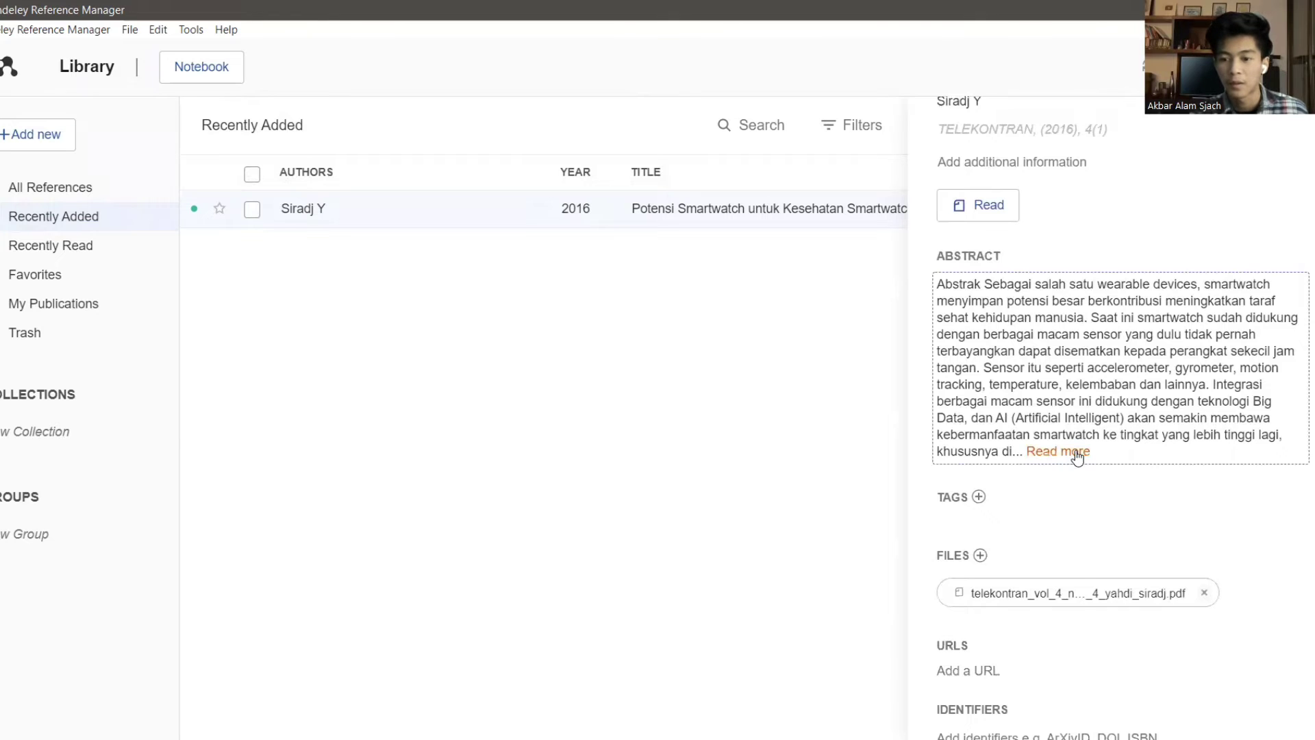
pyautogui.click(1076, 453)
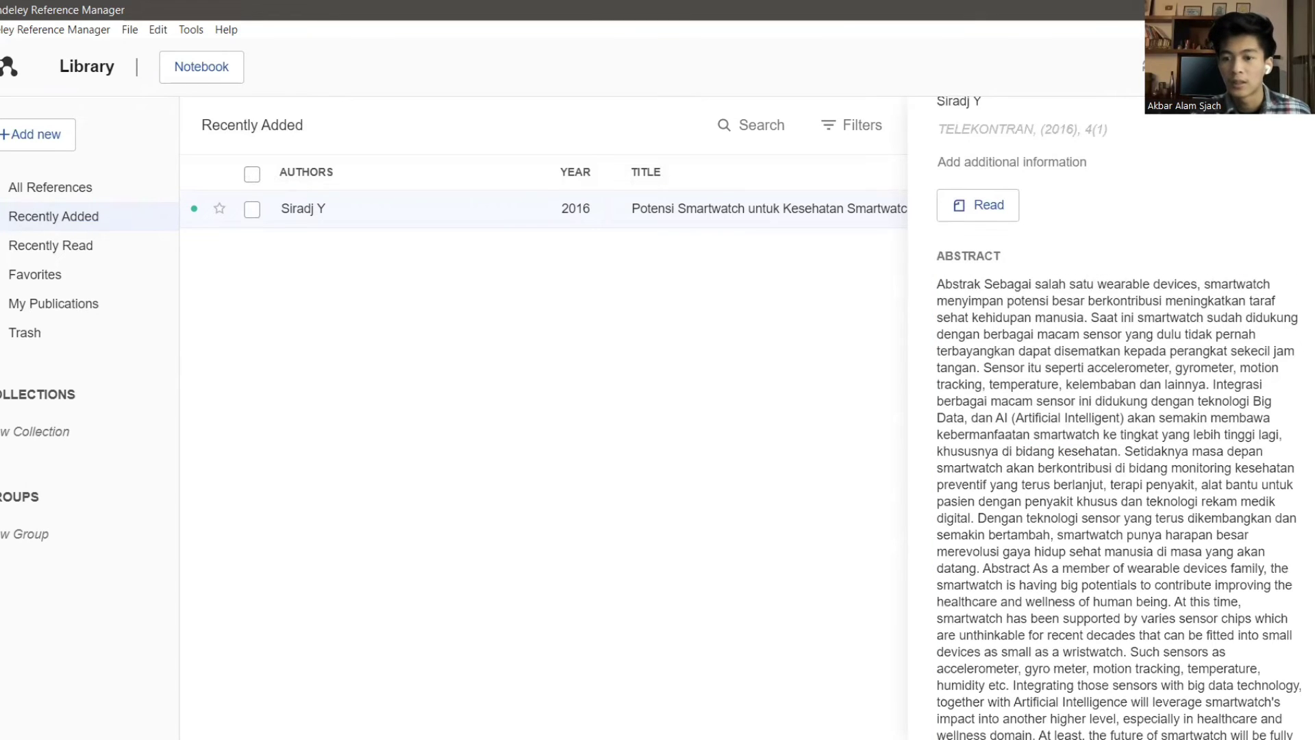
pyautogui.scroll(-2, 1120, 418)
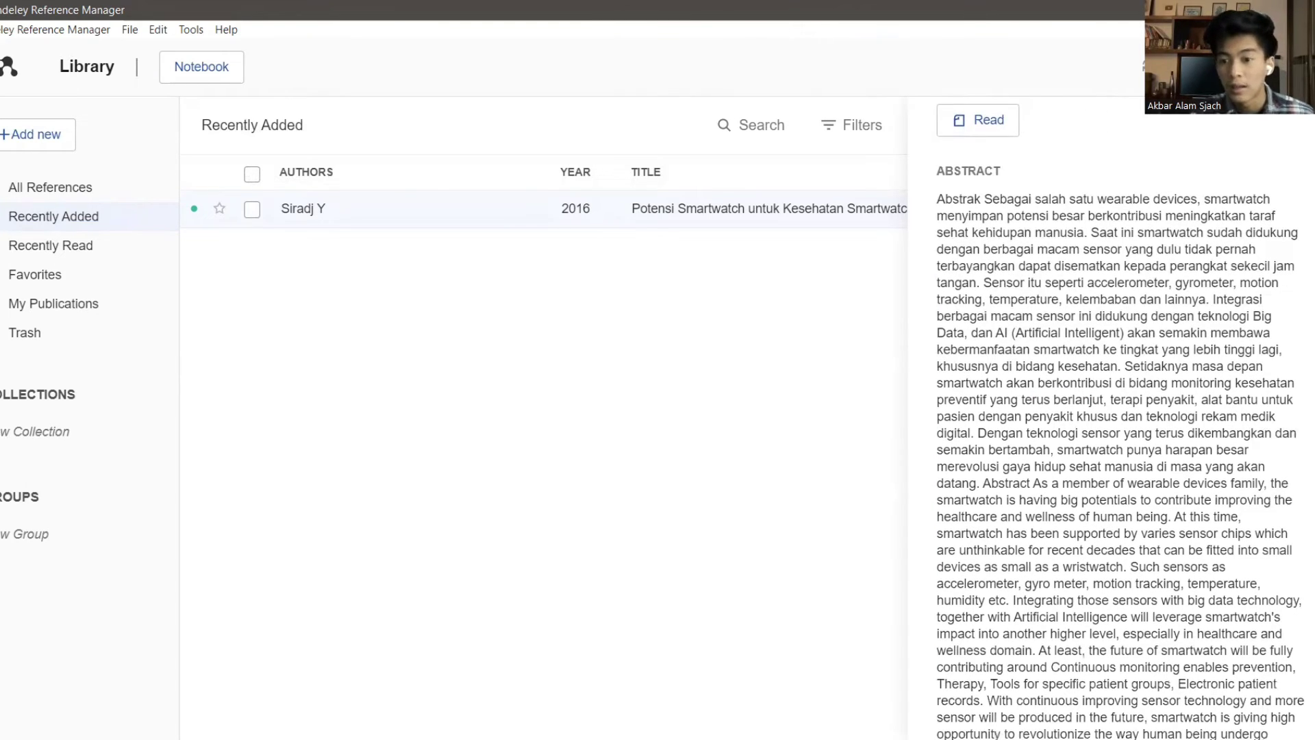
pyautogui.scroll(-4, 1120, 417)
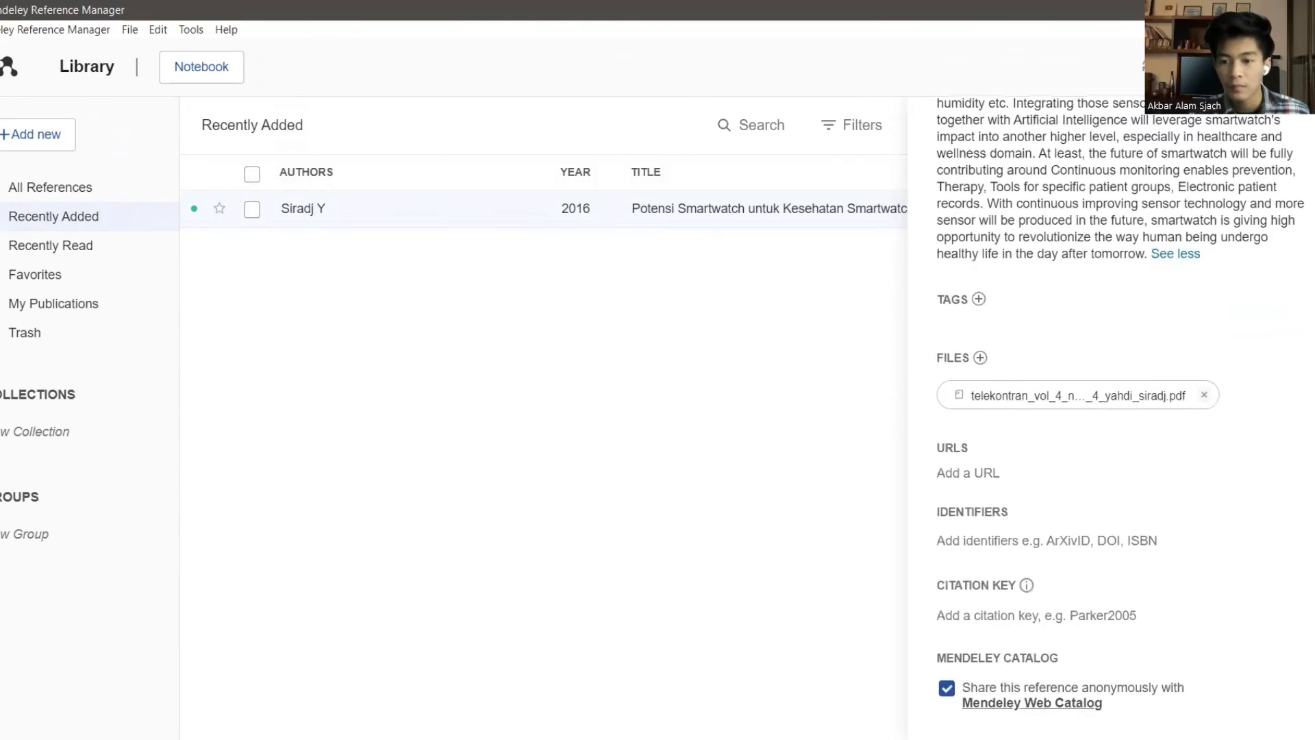
pyautogui.scroll(5, 1051, 342)
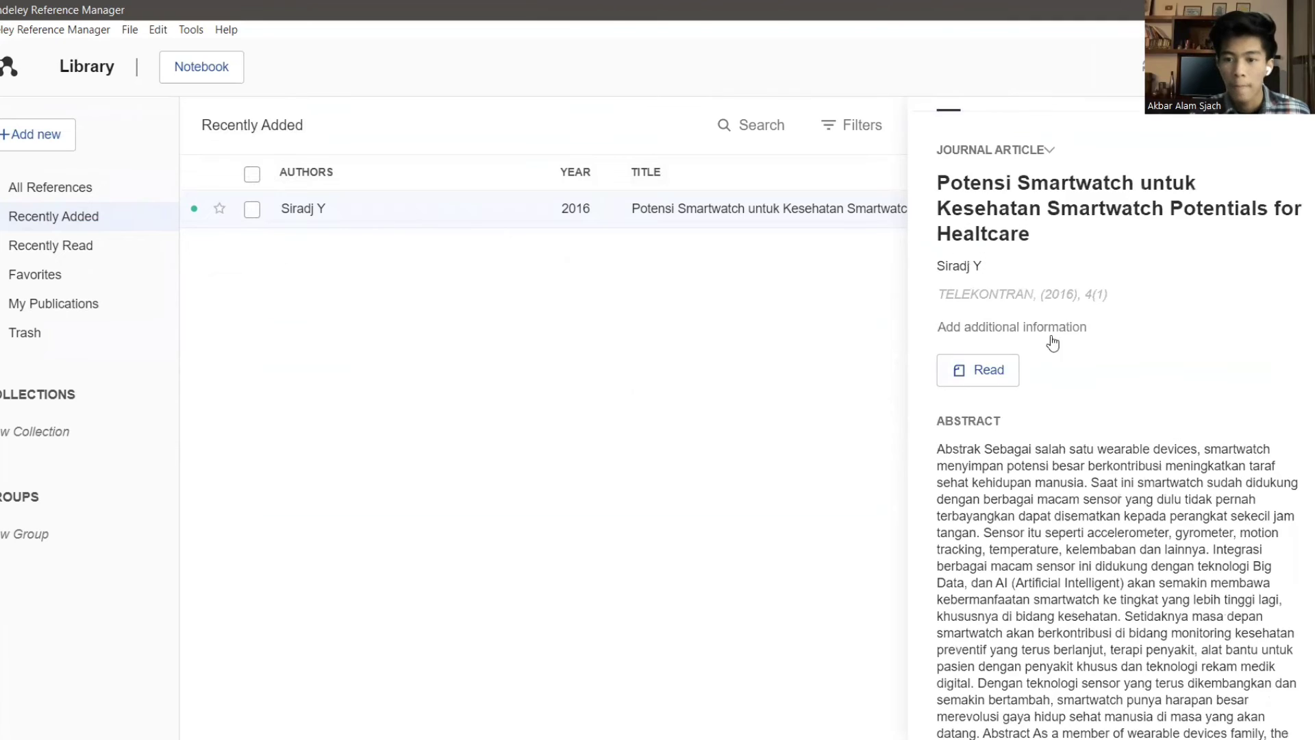
# Open the smartwatch paper's PDF for reading and look through its first page alongside the reference details
pyautogui.click(1001, 371)
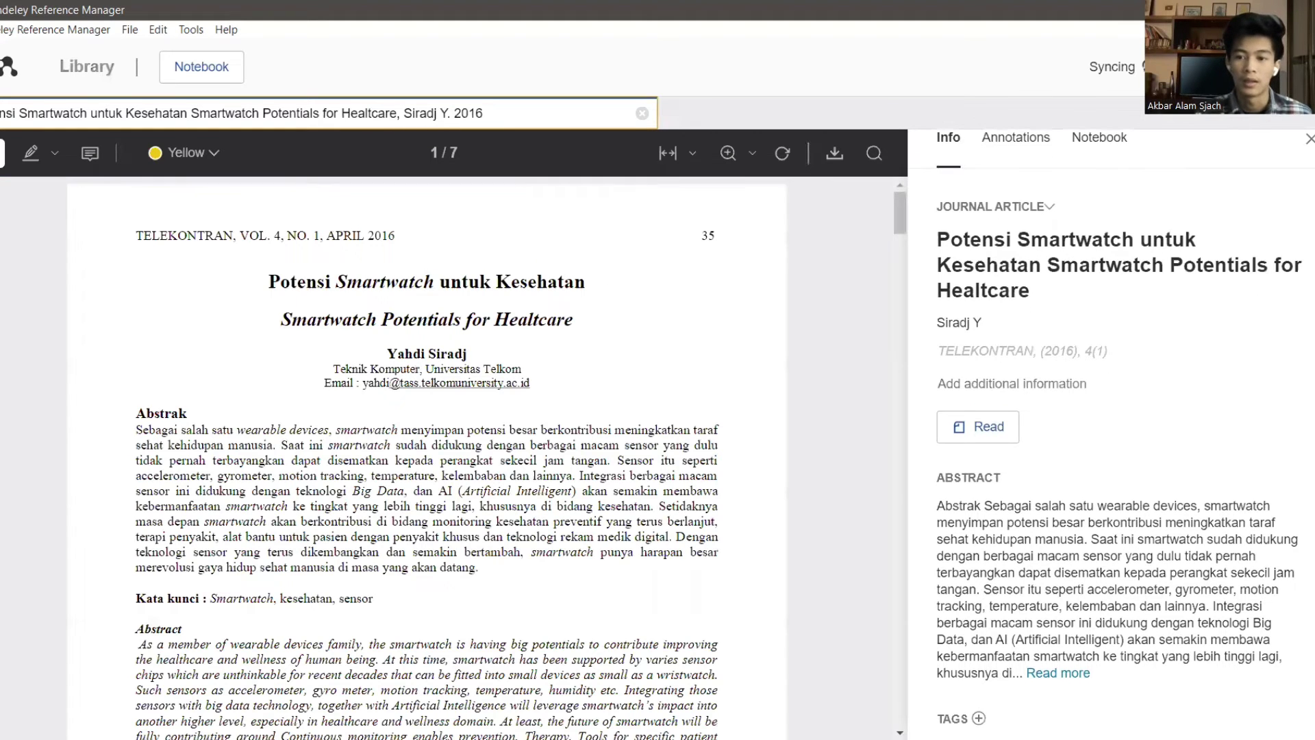
pyautogui.scroll(-1, 1112, 425)
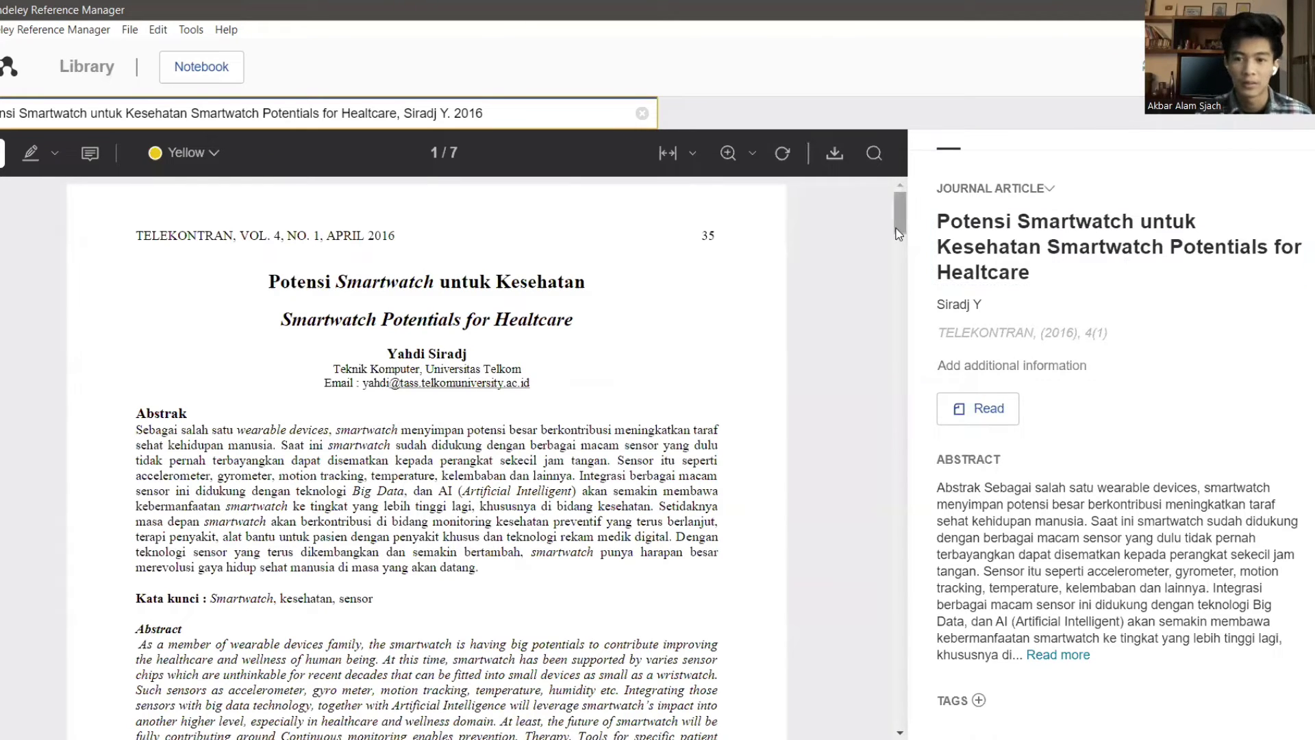
pyautogui.scroll(-2, 898, 231)
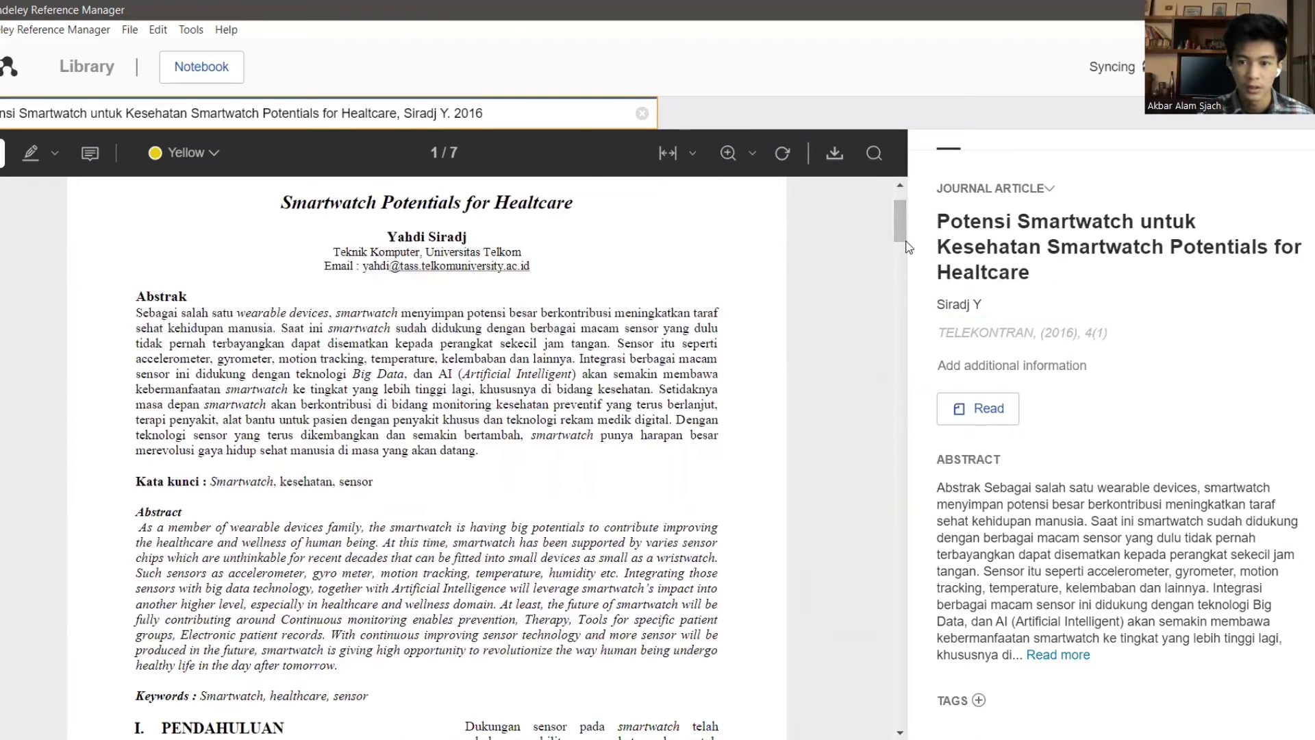
pyautogui.scroll(2, 900, 228)
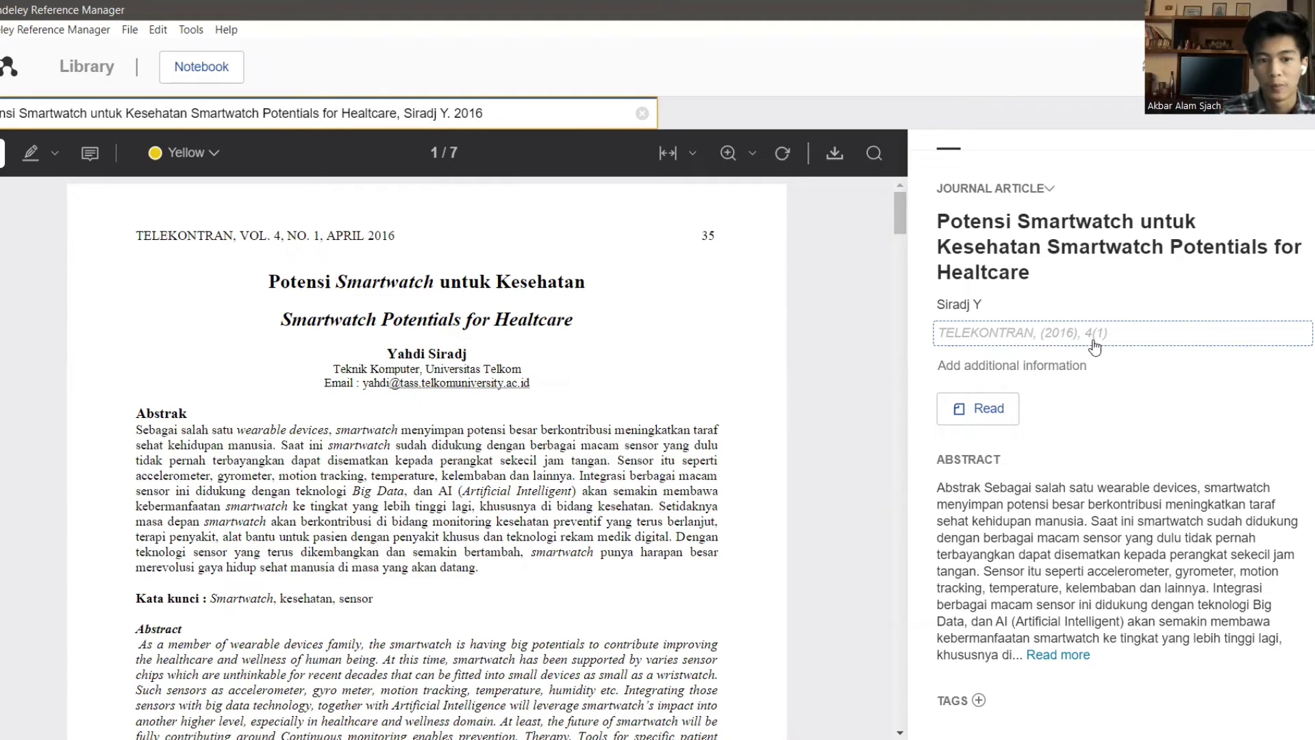
pyautogui.scroll(-3, 903, 251)
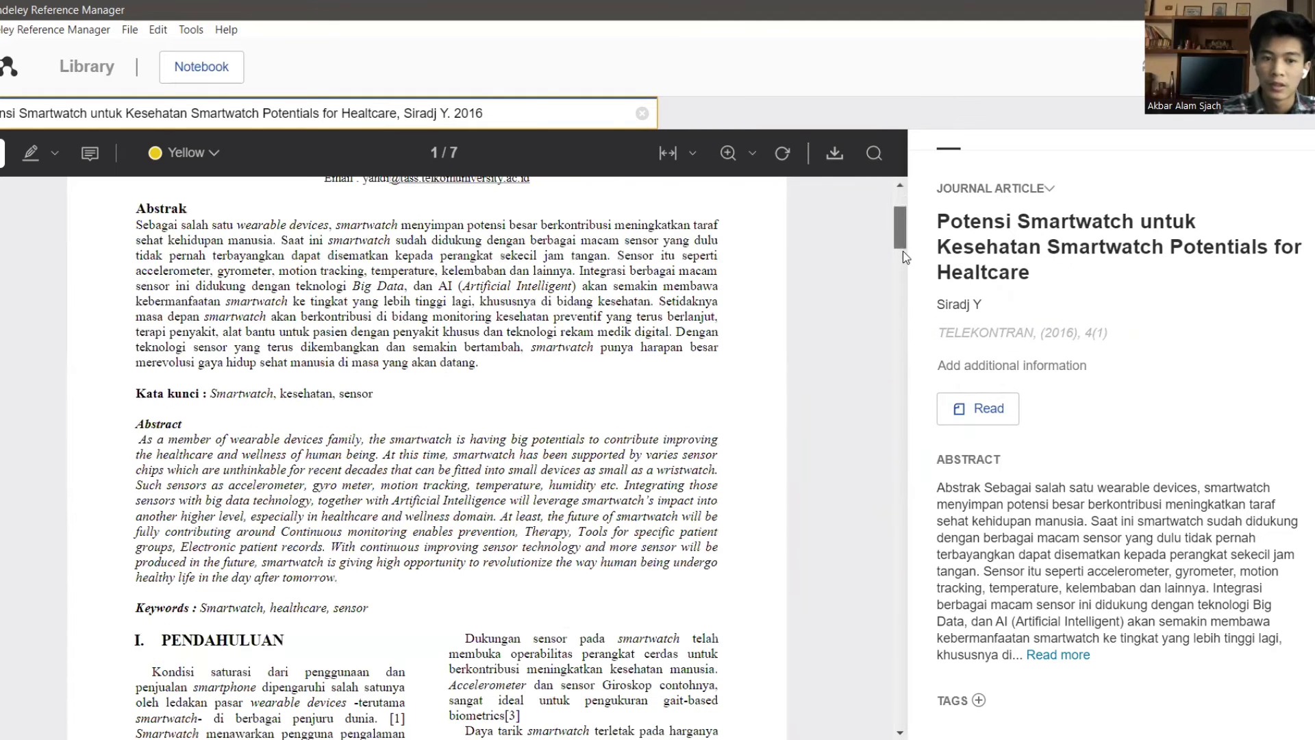
# Compare the PDF's abstract with the expanded abstract and remaining reference details, then close the document and the details pane
pyautogui.scroll(-1, 901, 226)
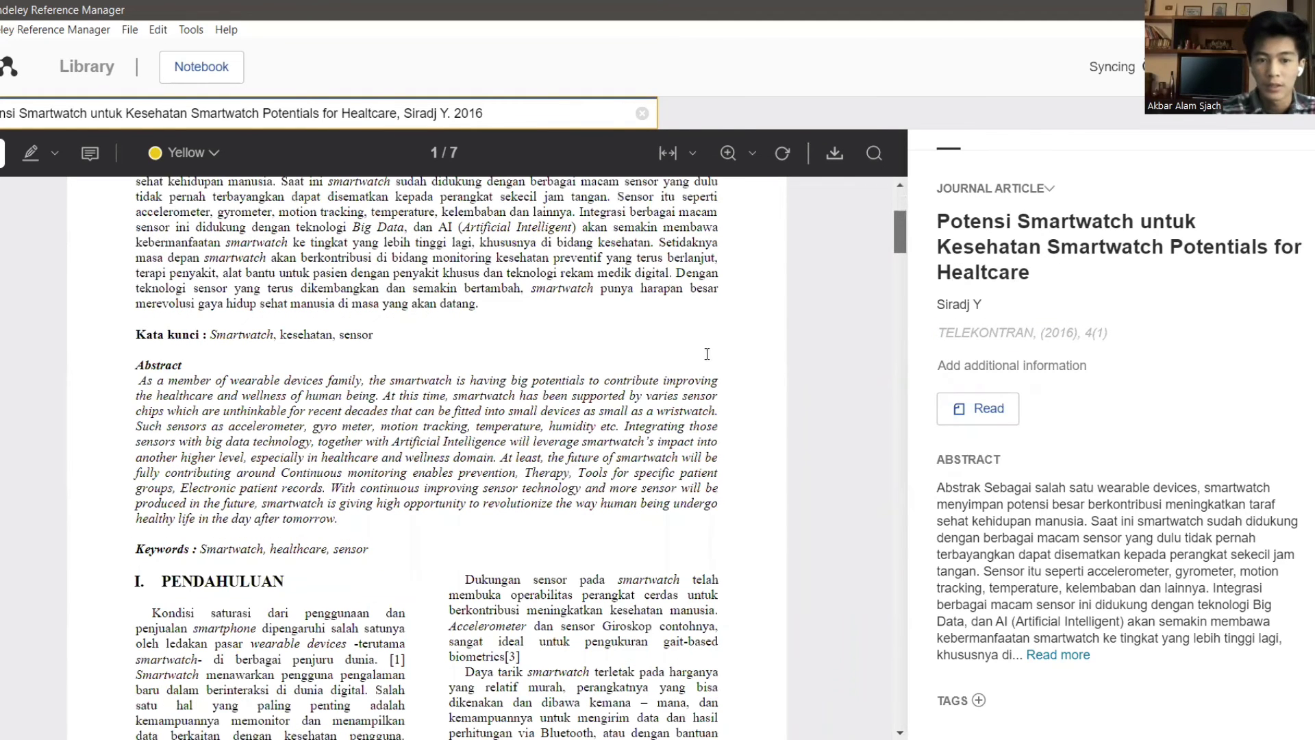
pyautogui.scroll(1, 664, 357)
pyautogui.scroll(-1, 1116, 548)
pyautogui.scroll(-1, 1038, 623)
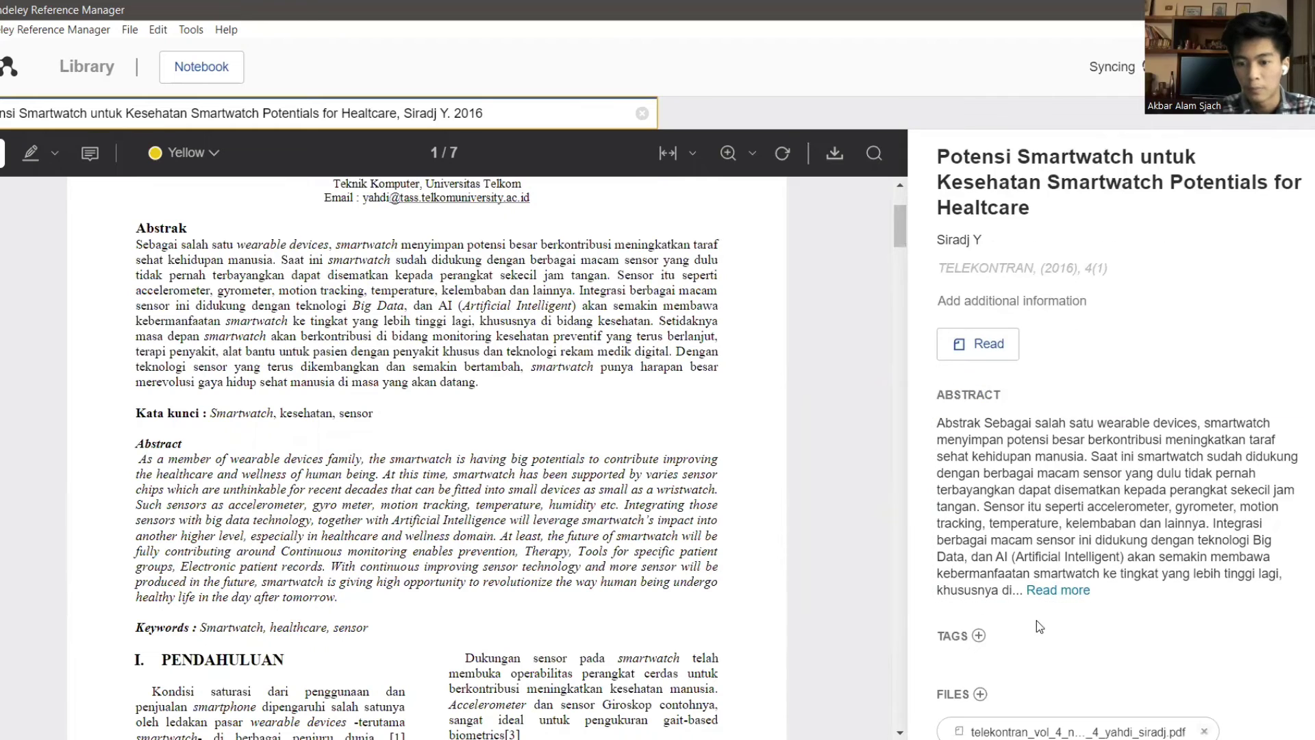
pyautogui.click(1045, 591)
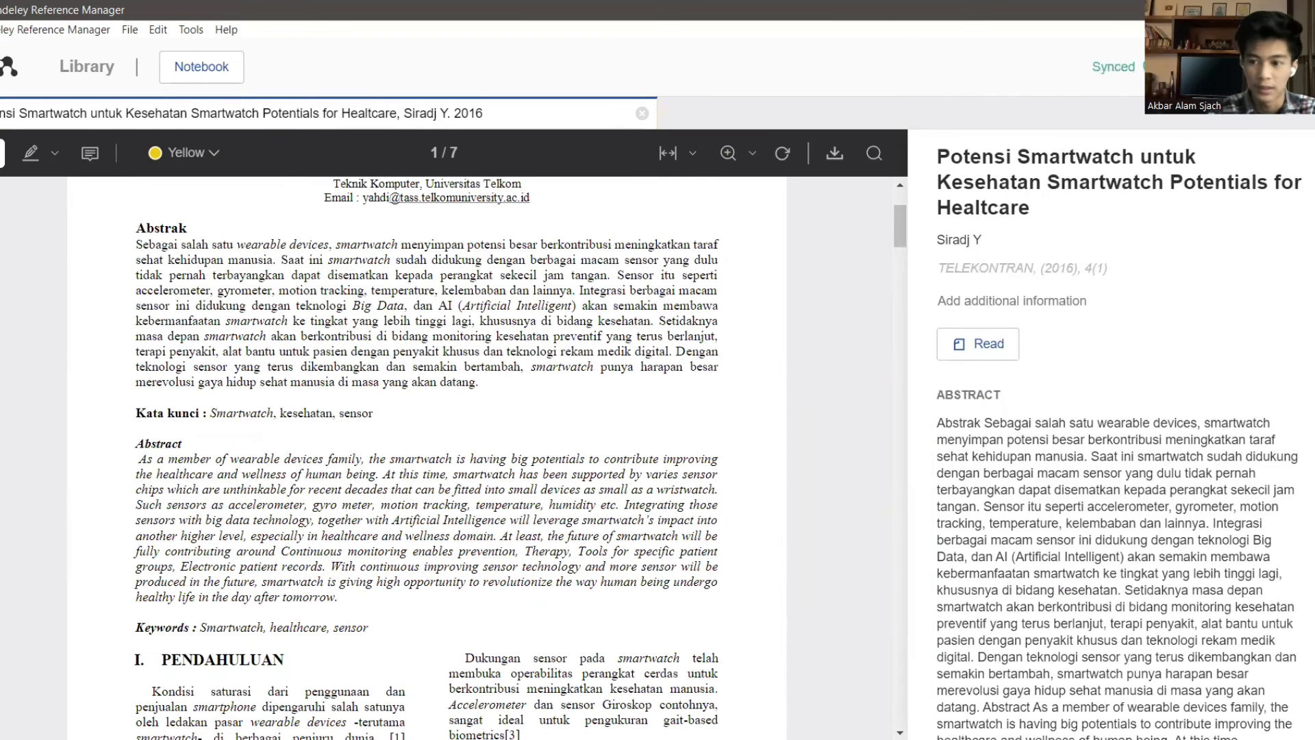
pyautogui.scroll(-3, 1116, 439)
pyautogui.scroll(-6, 1116, 438)
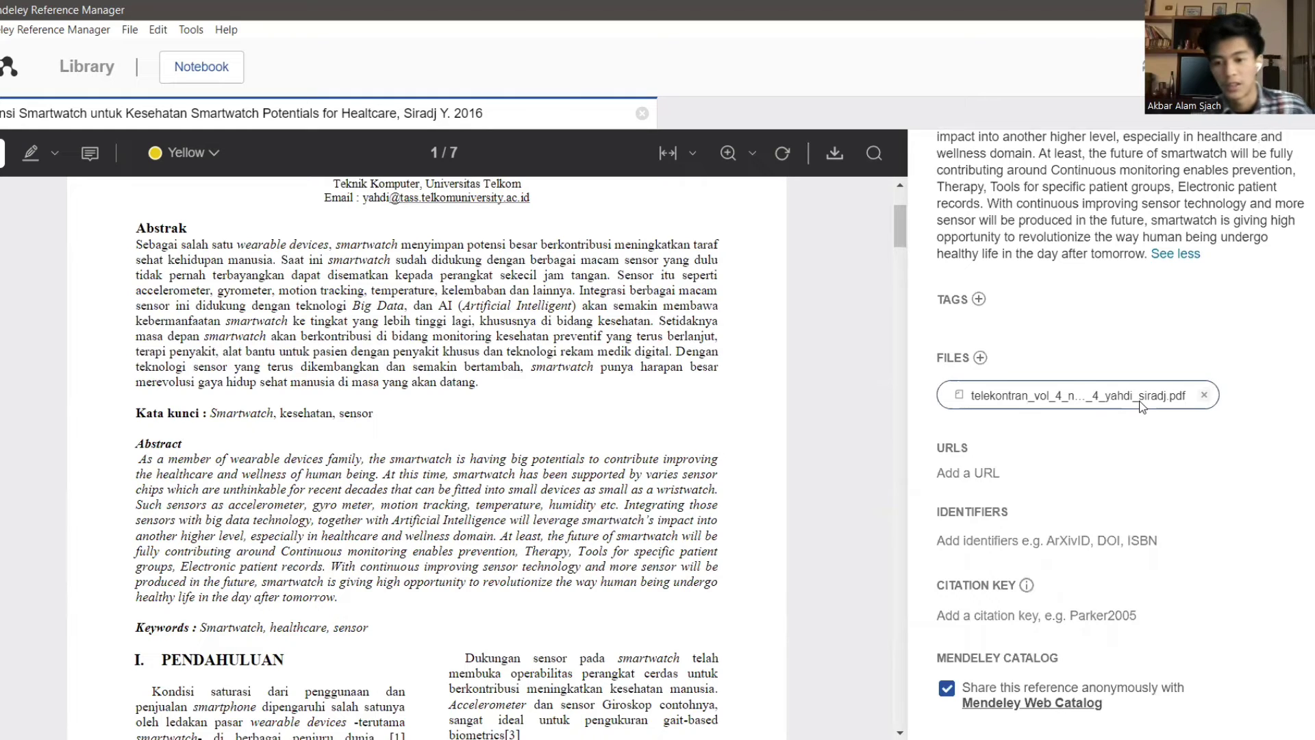
pyautogui.scroll(7, 1116, 439)
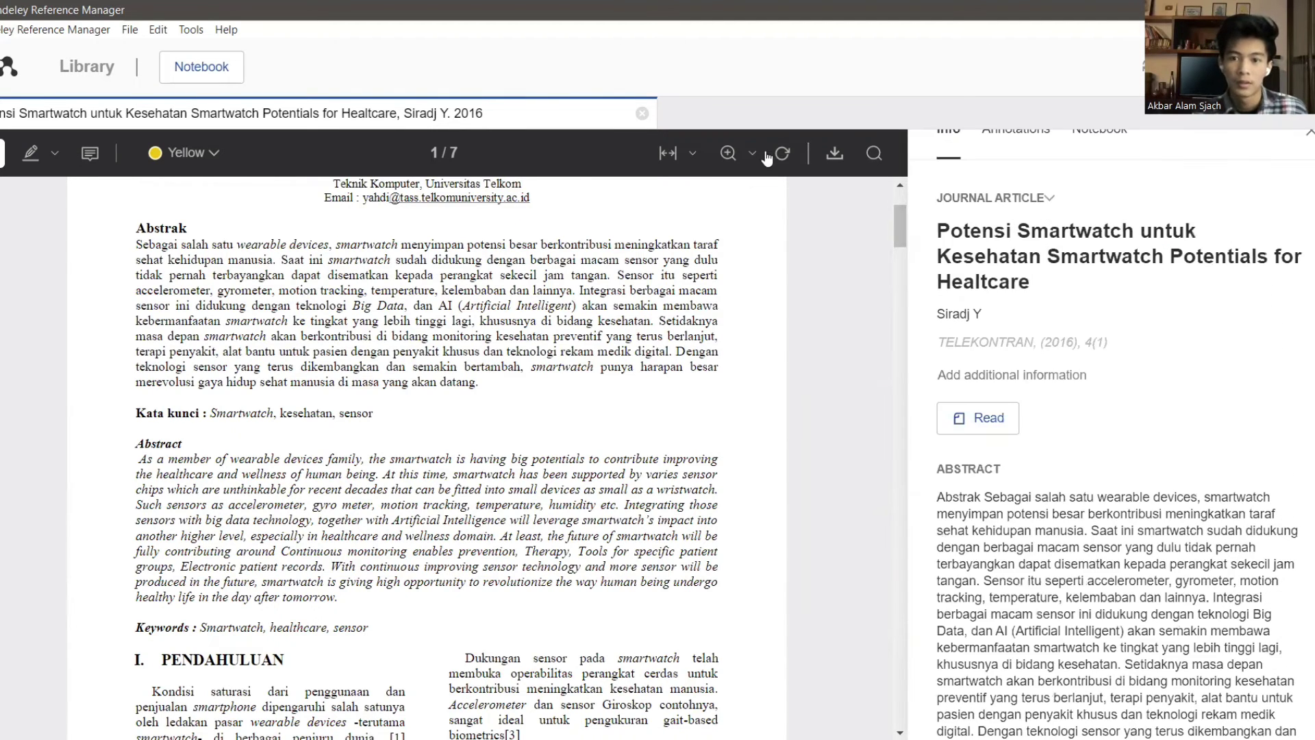
pyautogui.click(643, 114)
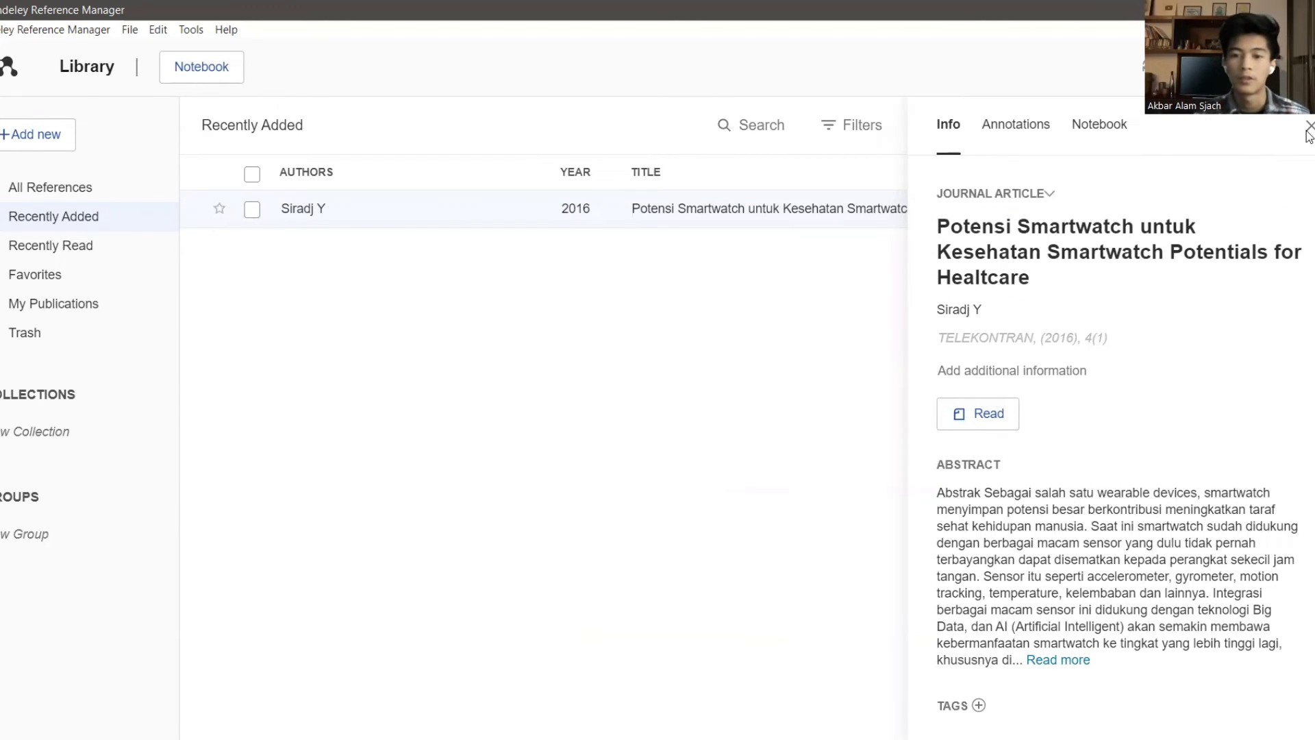
pyautogui.click(1308, 127)
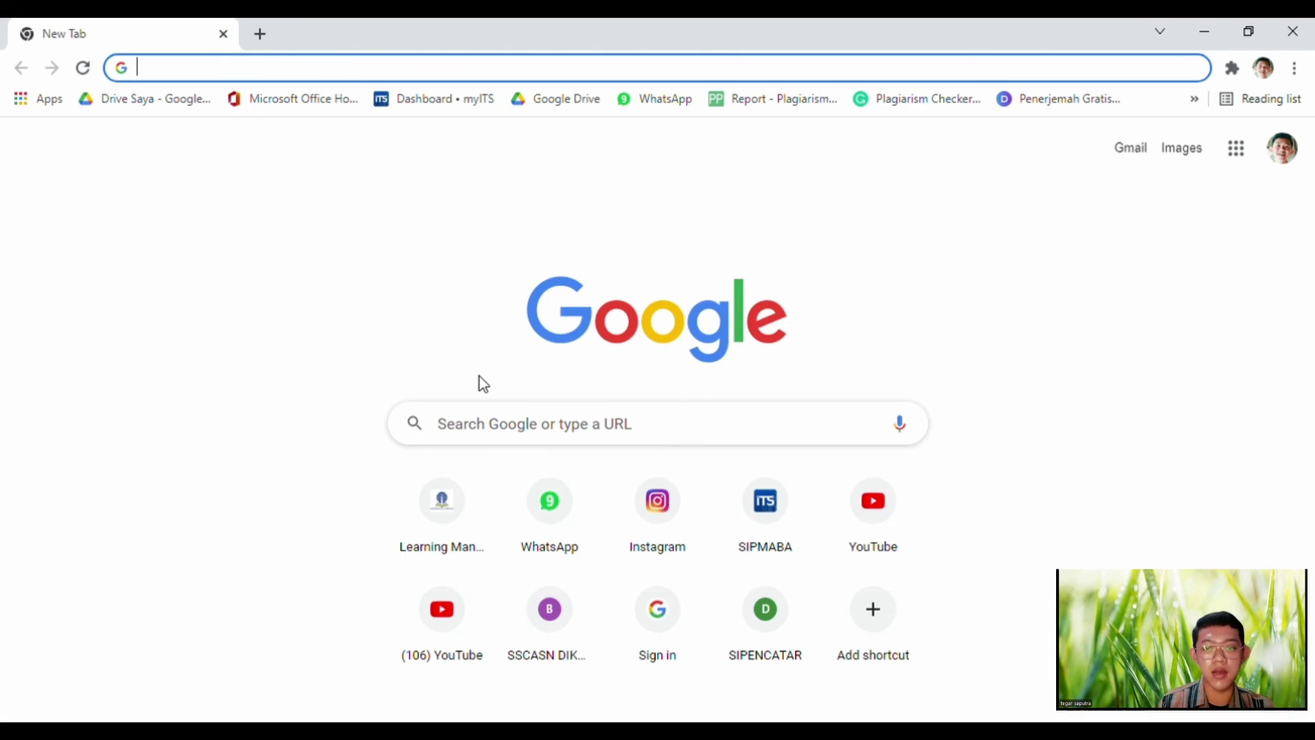
# Switch to the Chrome browser and open mendeley.com
pyautogui.write('me')
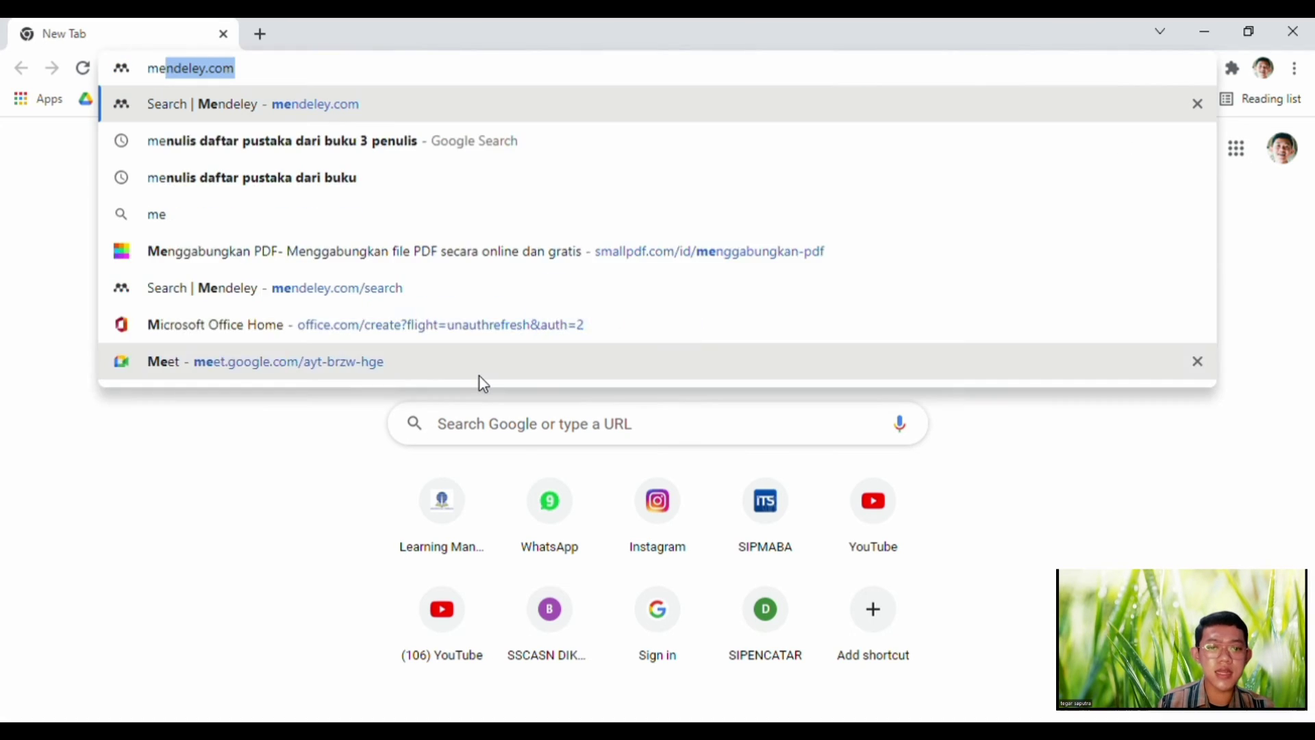
pyautogui.write('ndeley.com')
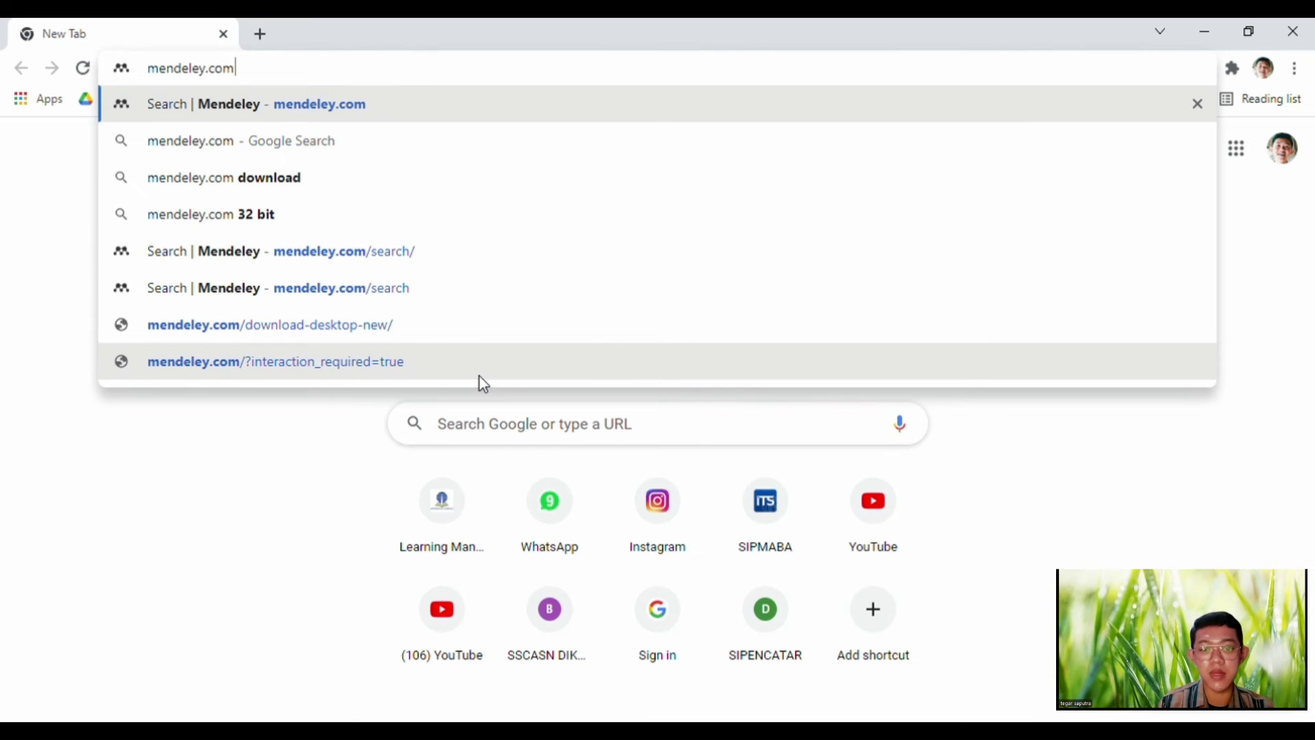
pyautogui.press('Return')
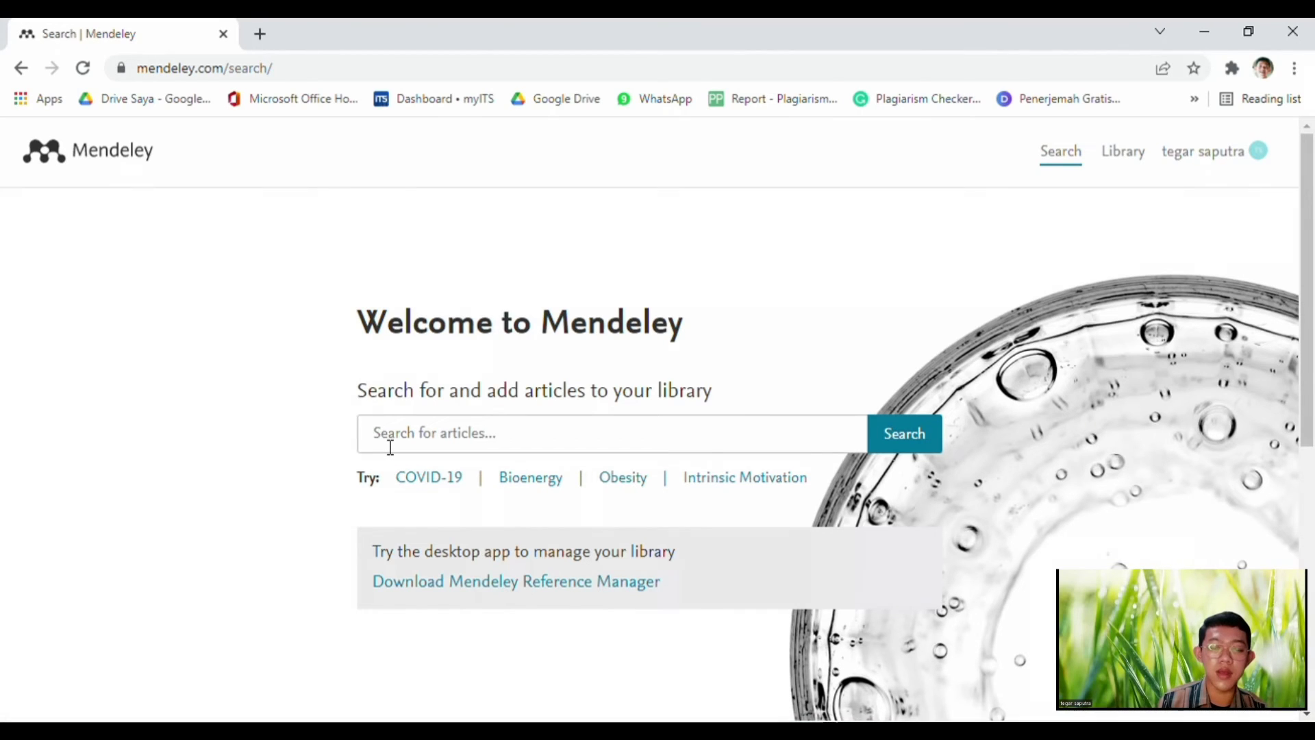
# Search Mendeley's article catalogue for "potensi smartwatch untuk kesehatan"
pyautogui.click(453, 448)
pyautogui.write('poten')
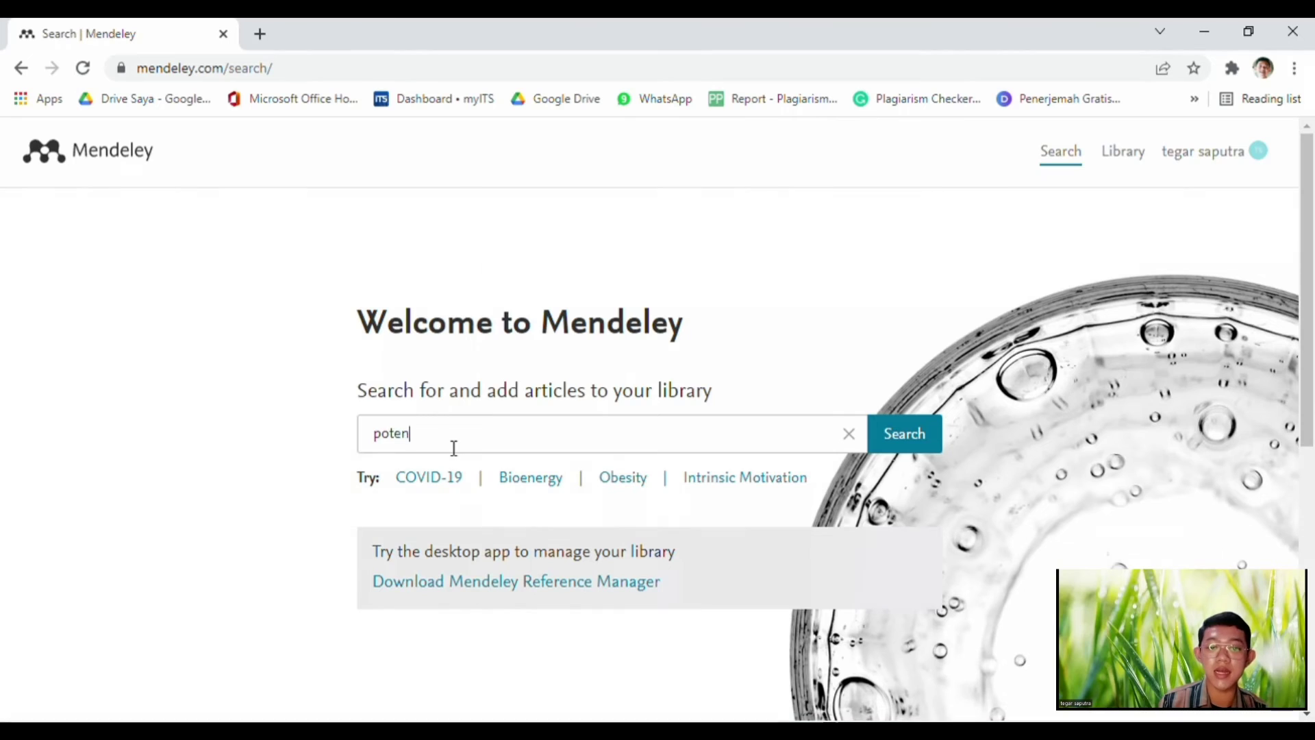
pyautogui.write('si smartw')
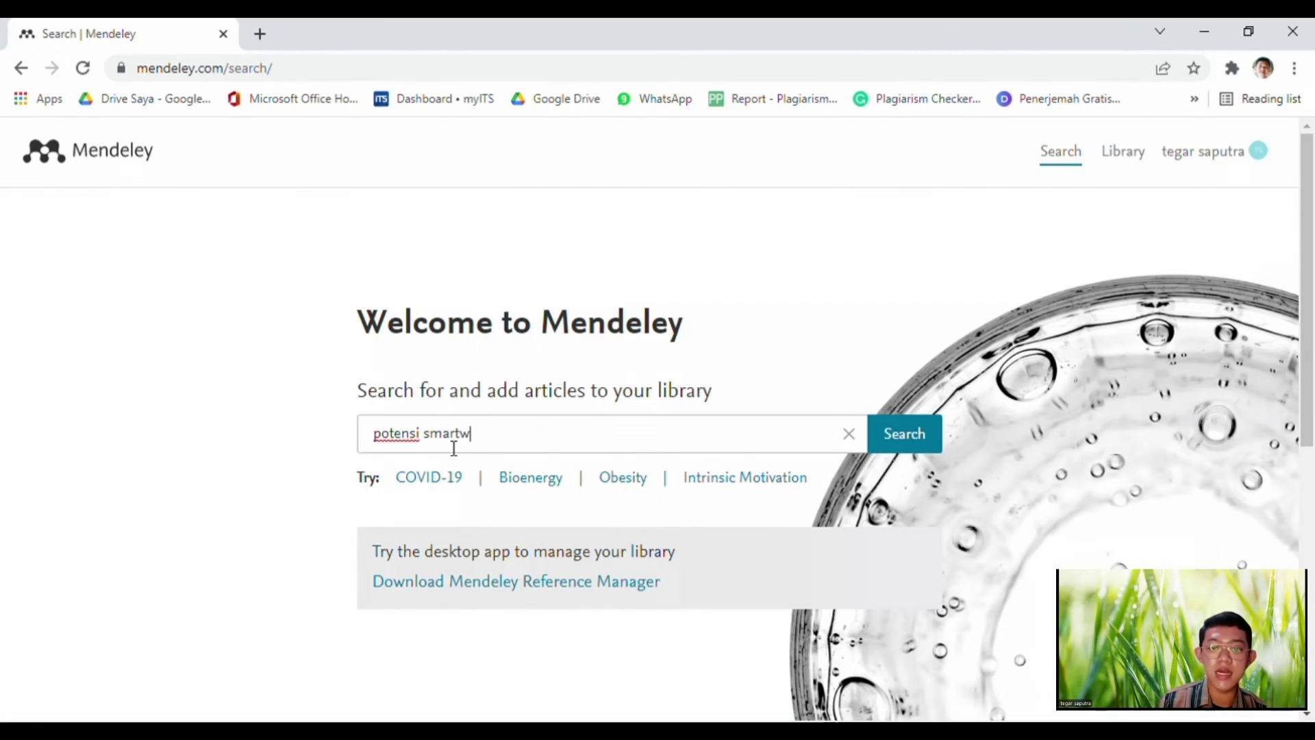
pyautogui.write('atch un')
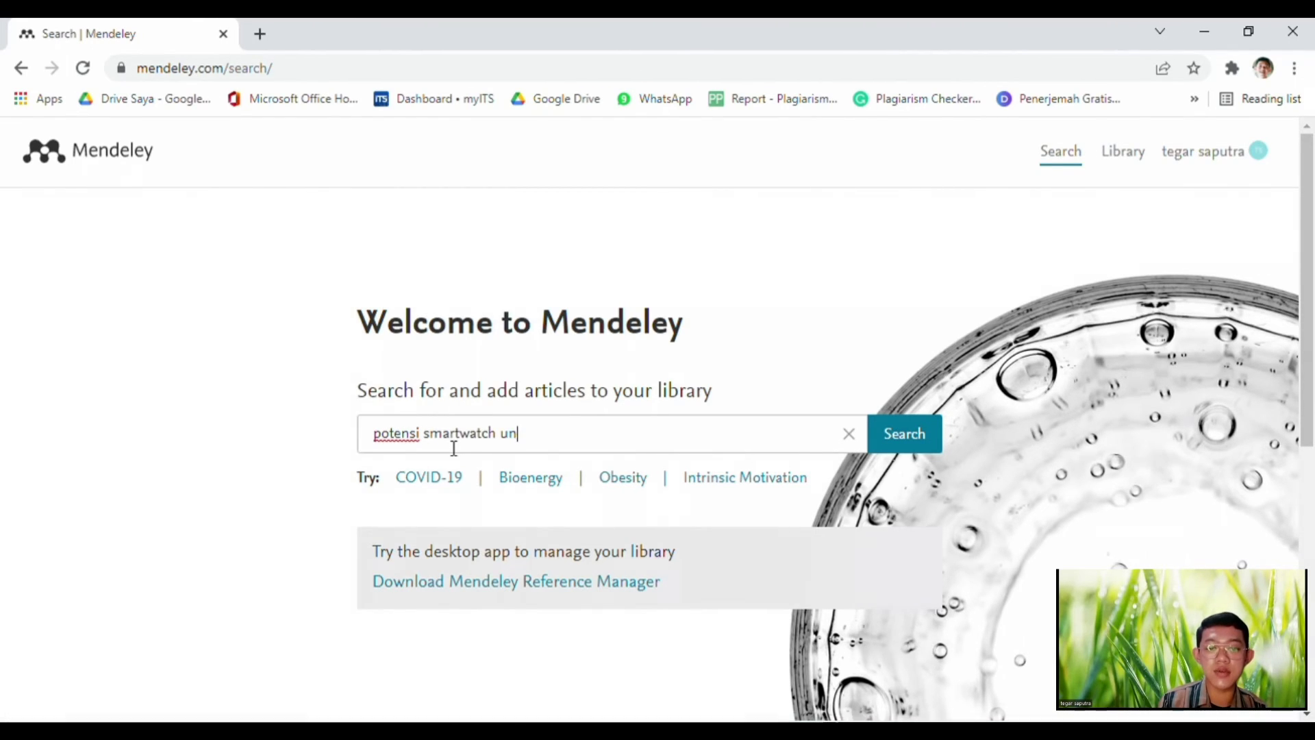
pyautogui.write('tuk kesehatan')
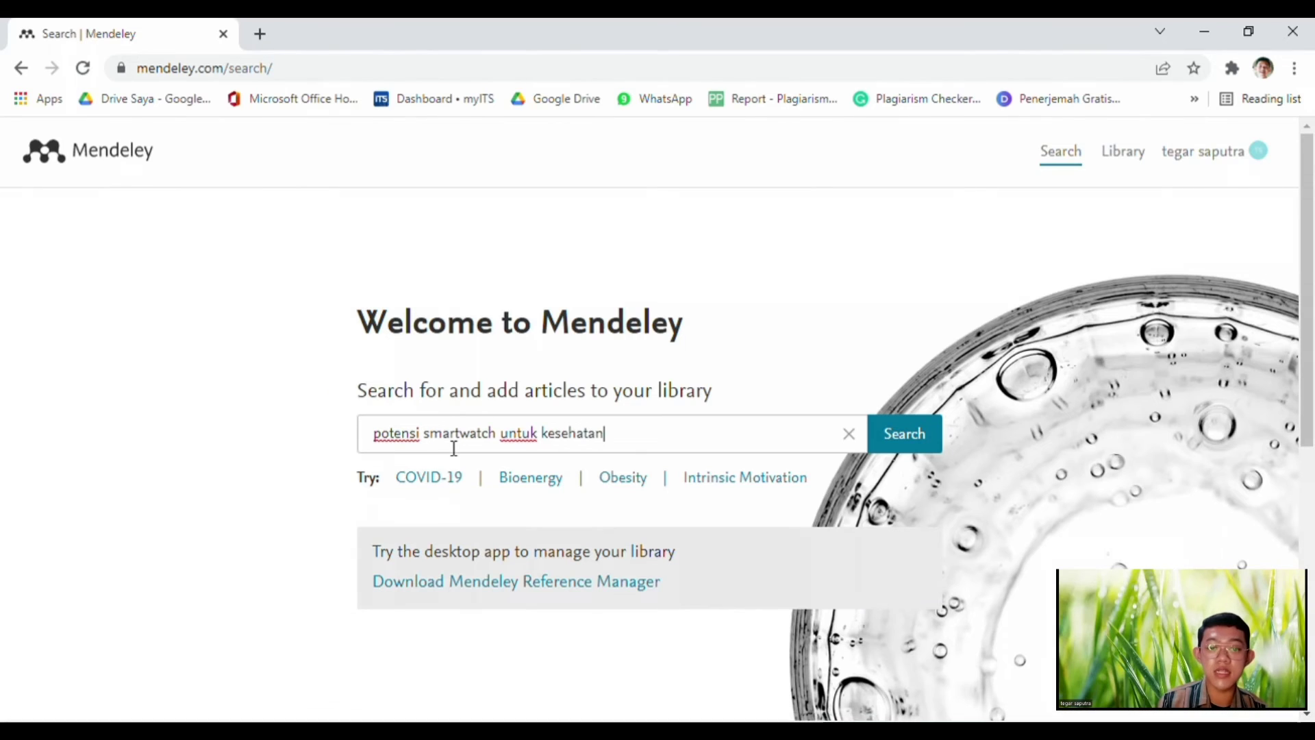
pyautogui.click(933, 440)
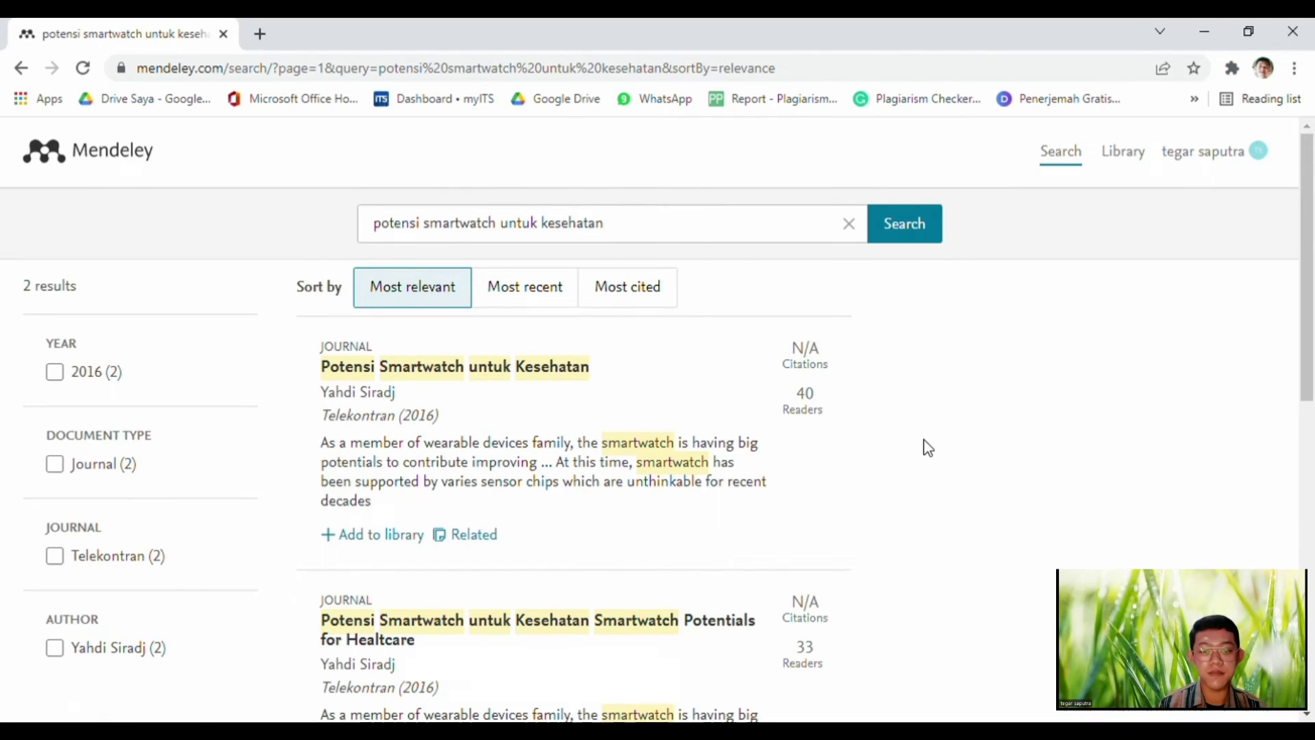
# Open the details of the journal result titled exactly "Potensi Smartwatch untuk Kesehatan" and add it to the library
pyautogui.moveTo(1313, 303); pyautogui.dragTo(1312, 340)
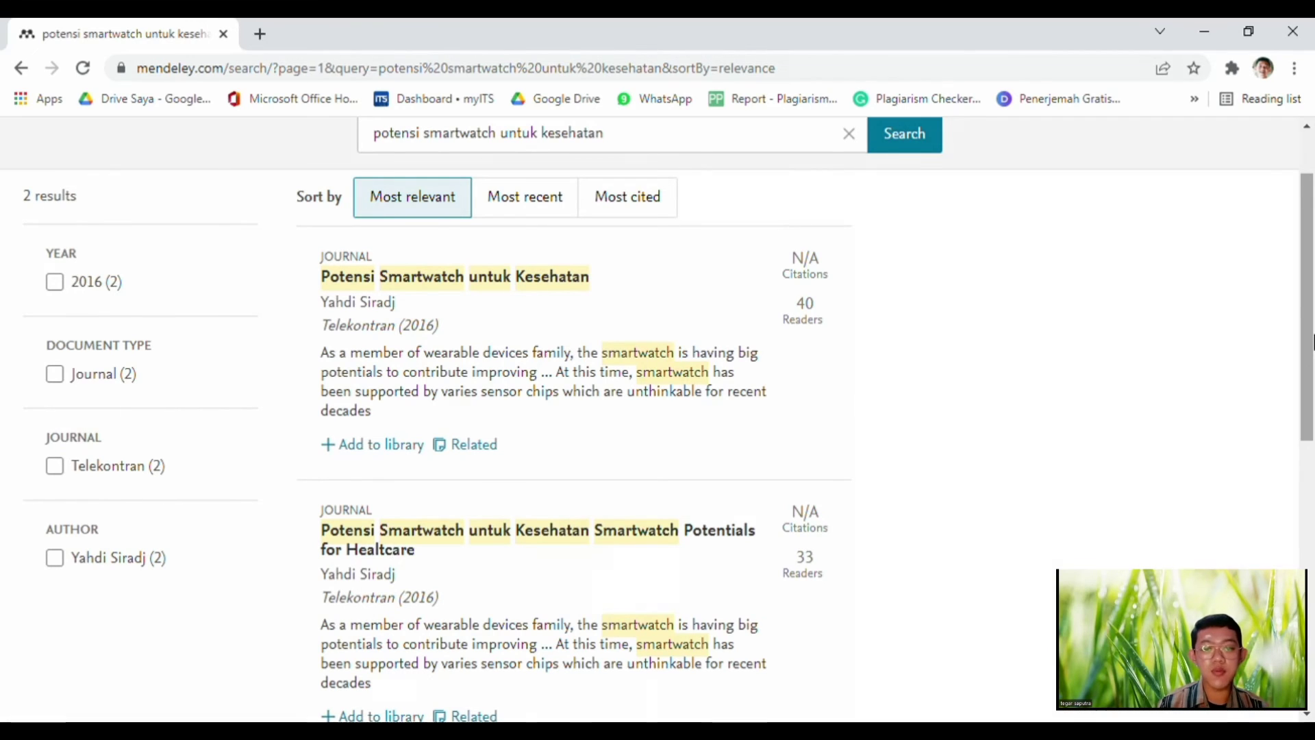
pyautogui.moveTo(1312, 340); pyautogui.dragTo(1309, 325)
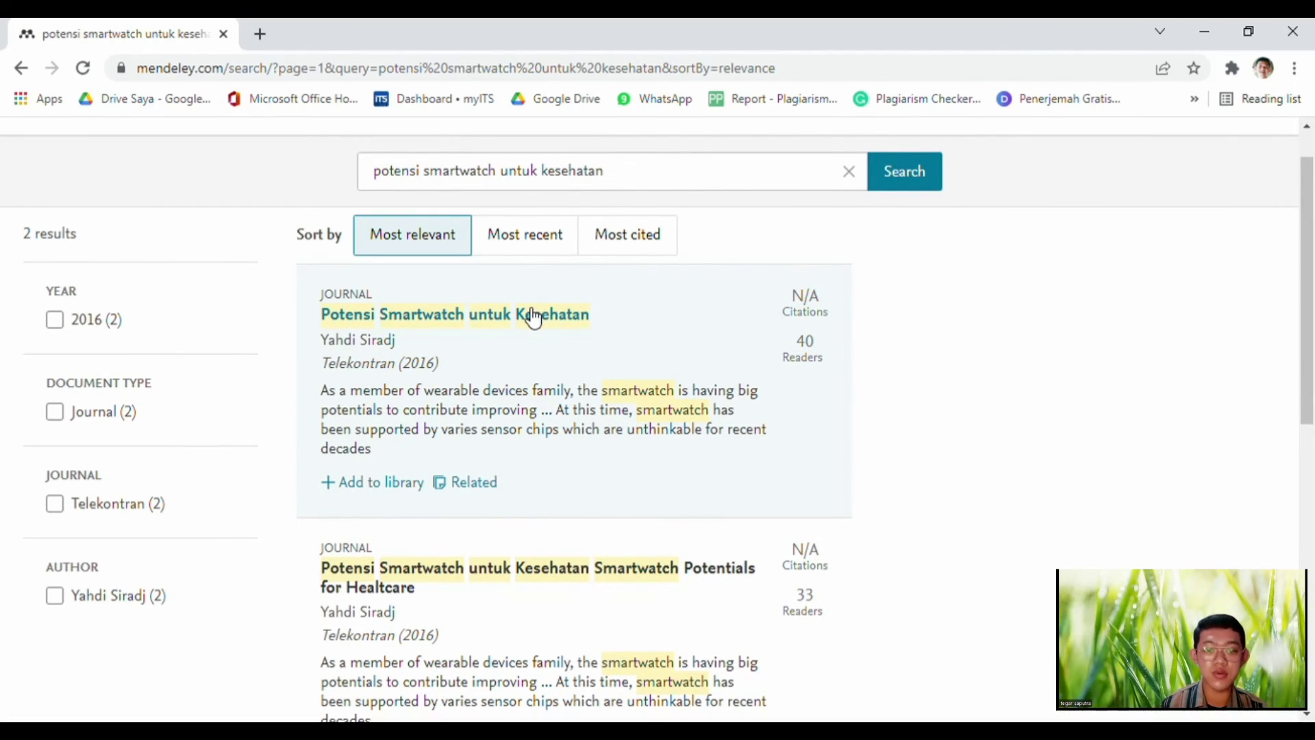
pyautogui.click(499, 335)
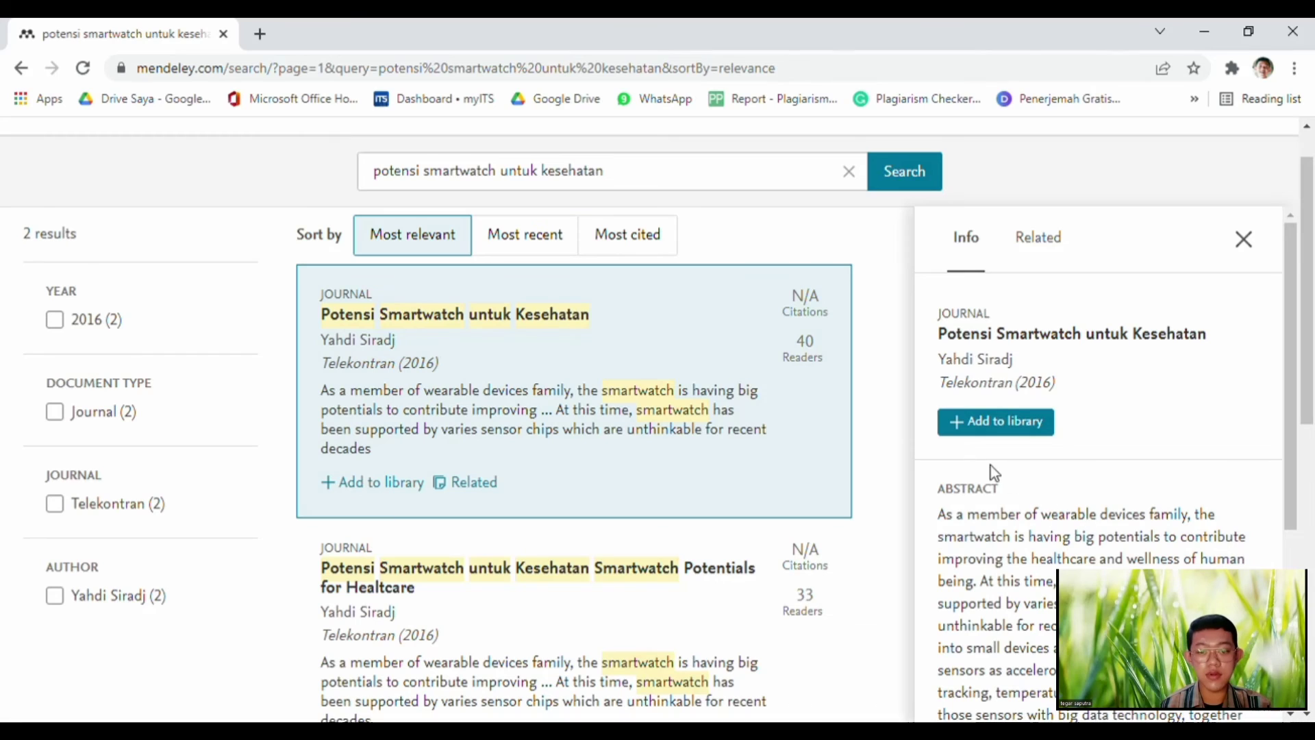
pyautogui.click(982, 428)
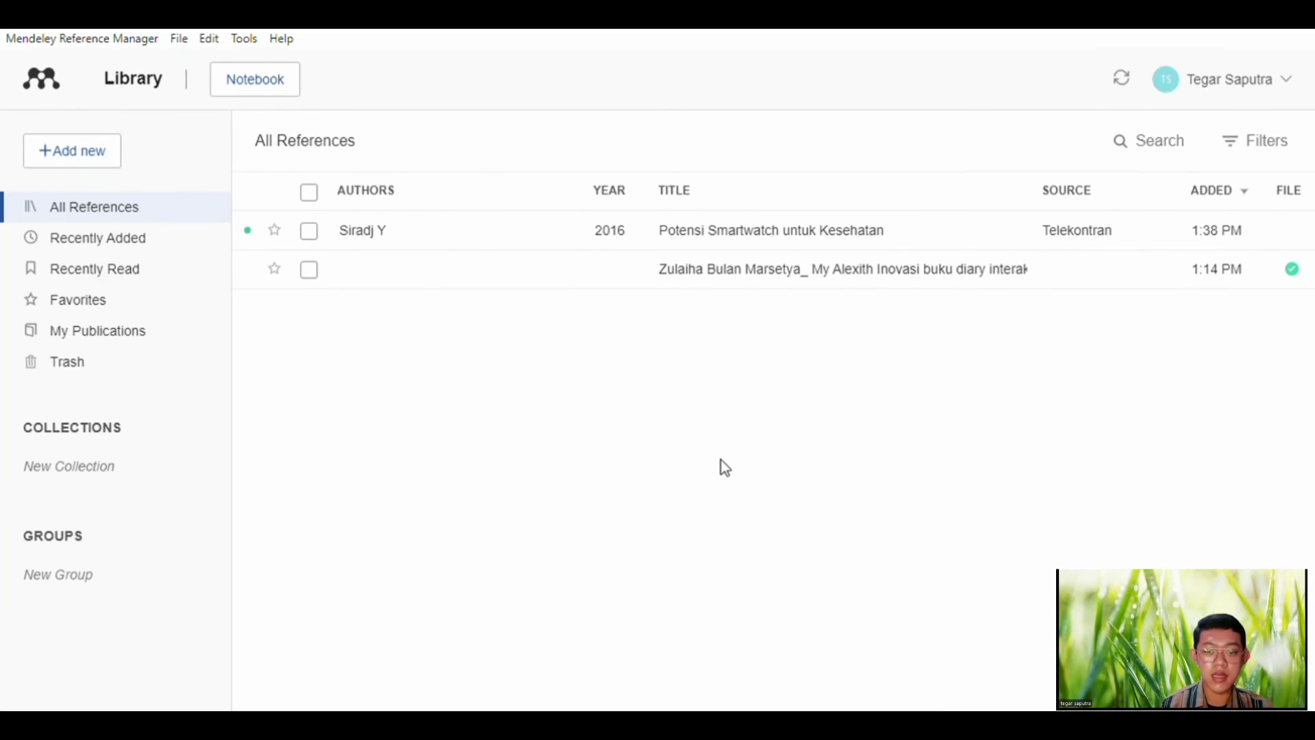
# In Mendeley Reference Manager, open the 2016 Potensi Smartwatch untuk Kesehatan reference and review its full abstract and remaining details
pyautogui.click(725, 232)
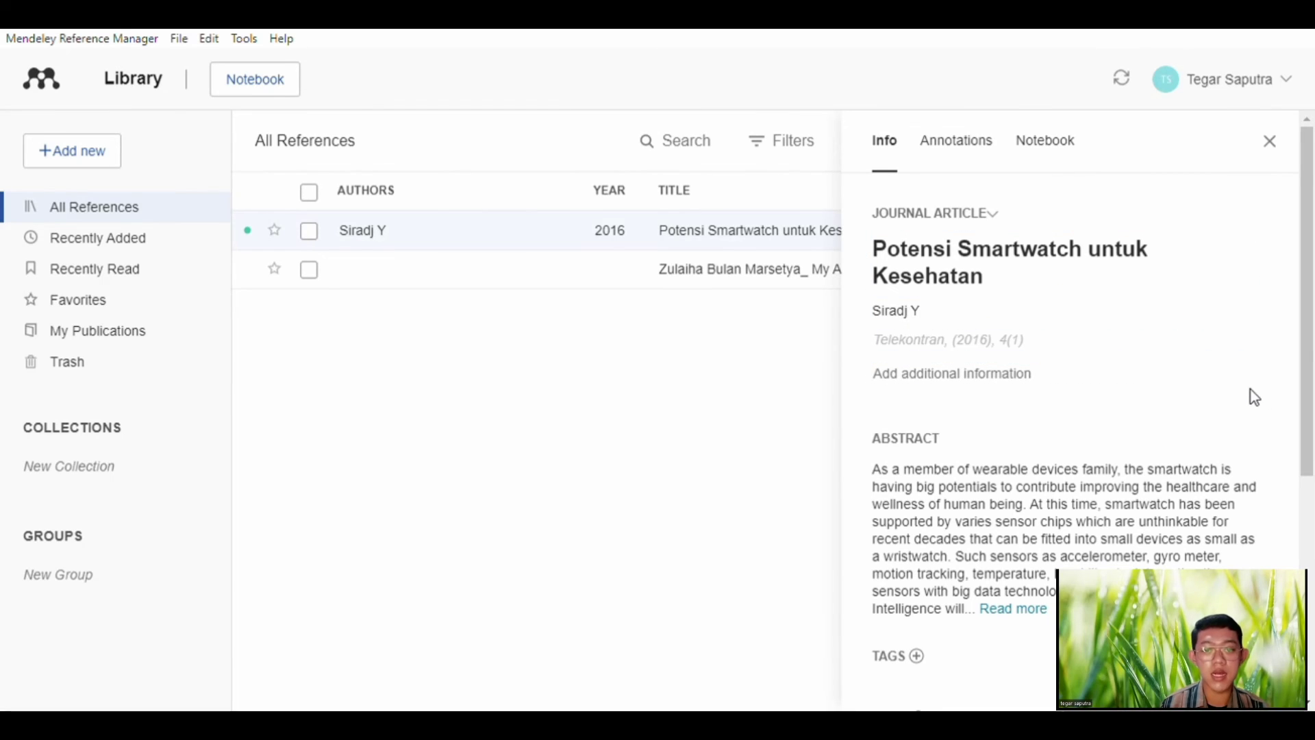
pyautogui.click(1034, 612)
pyautogui.moveTo(1309, 363); pyautogui.dragTo(1309, 594)
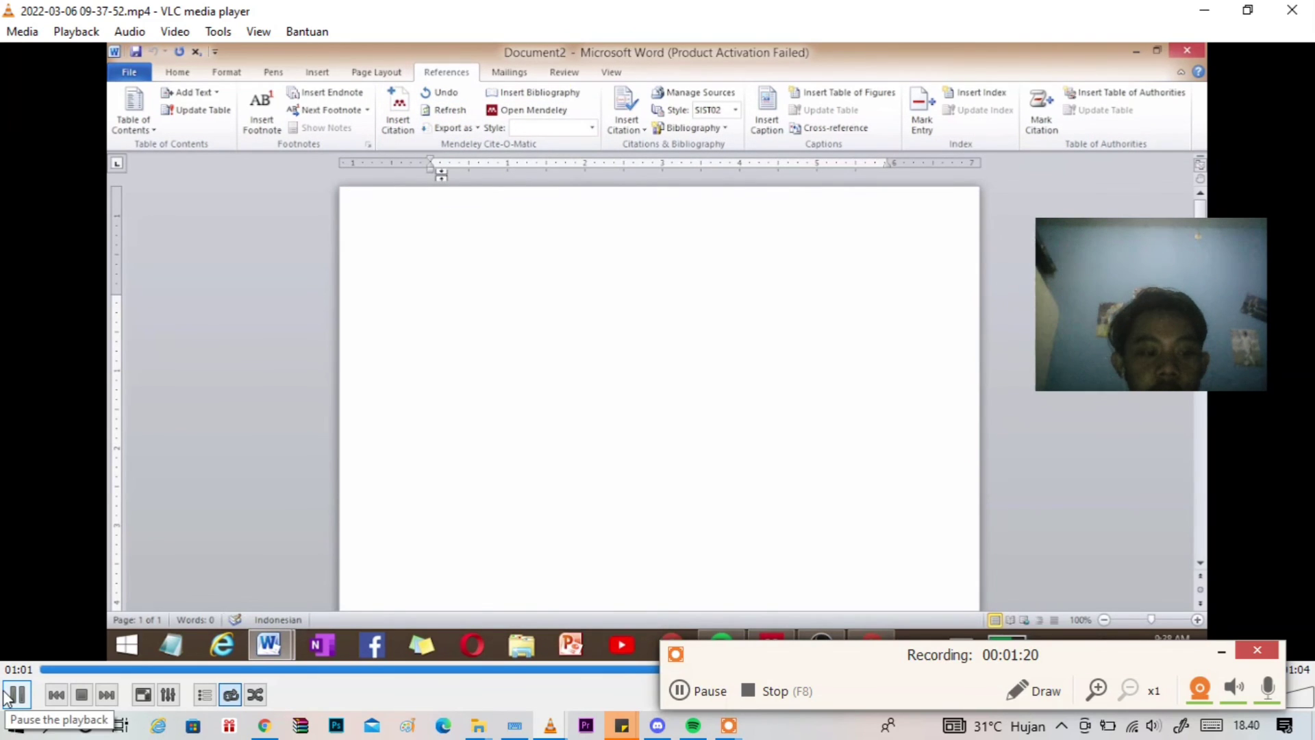
pyautogui.click(9, 695)
pyautogui.click(679, 692)
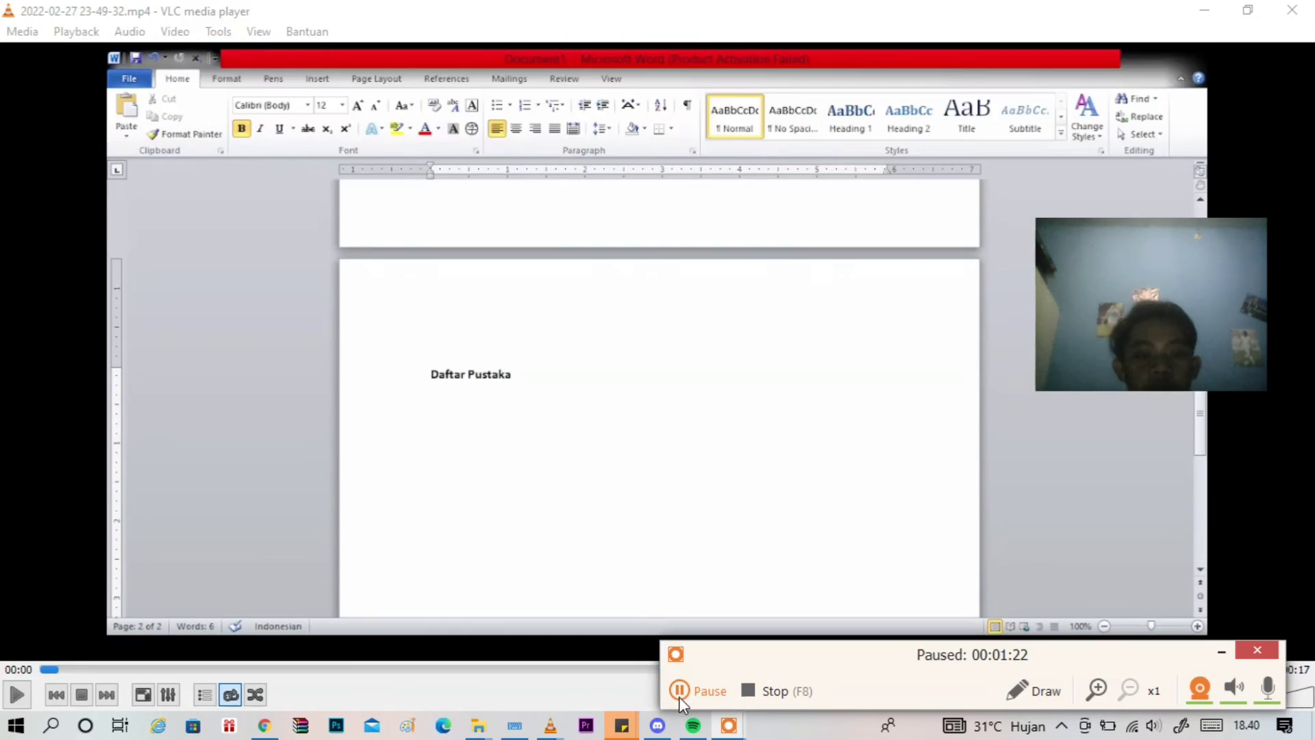
pyautogui.click(679, 691)
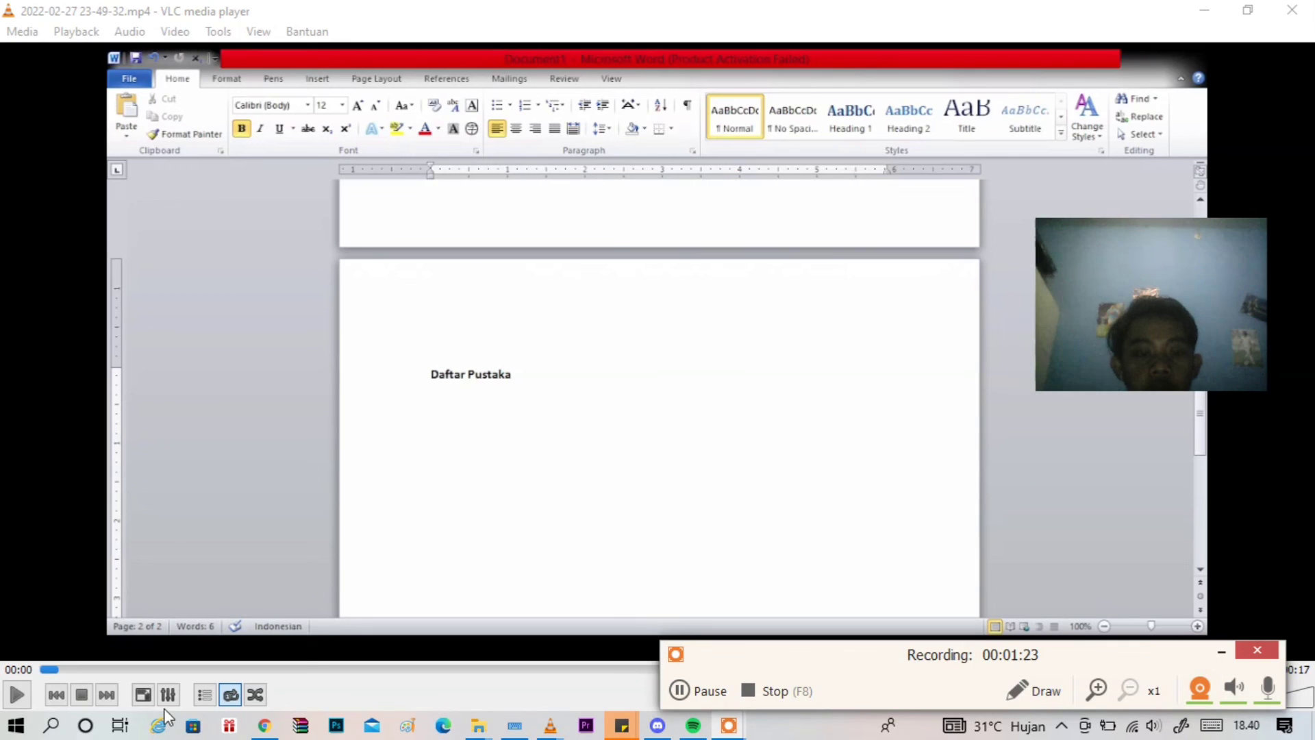
pyautogui.click(19, 695)
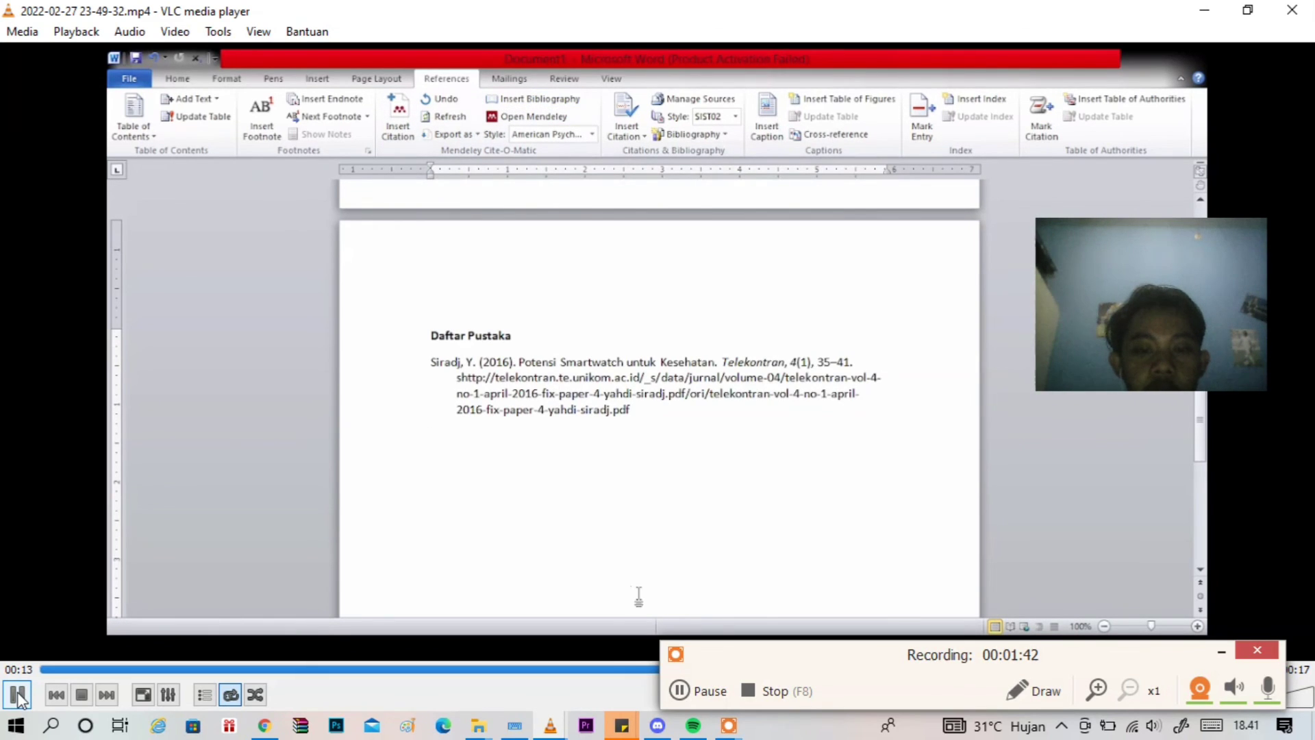
pyautogui.click(18, 695)
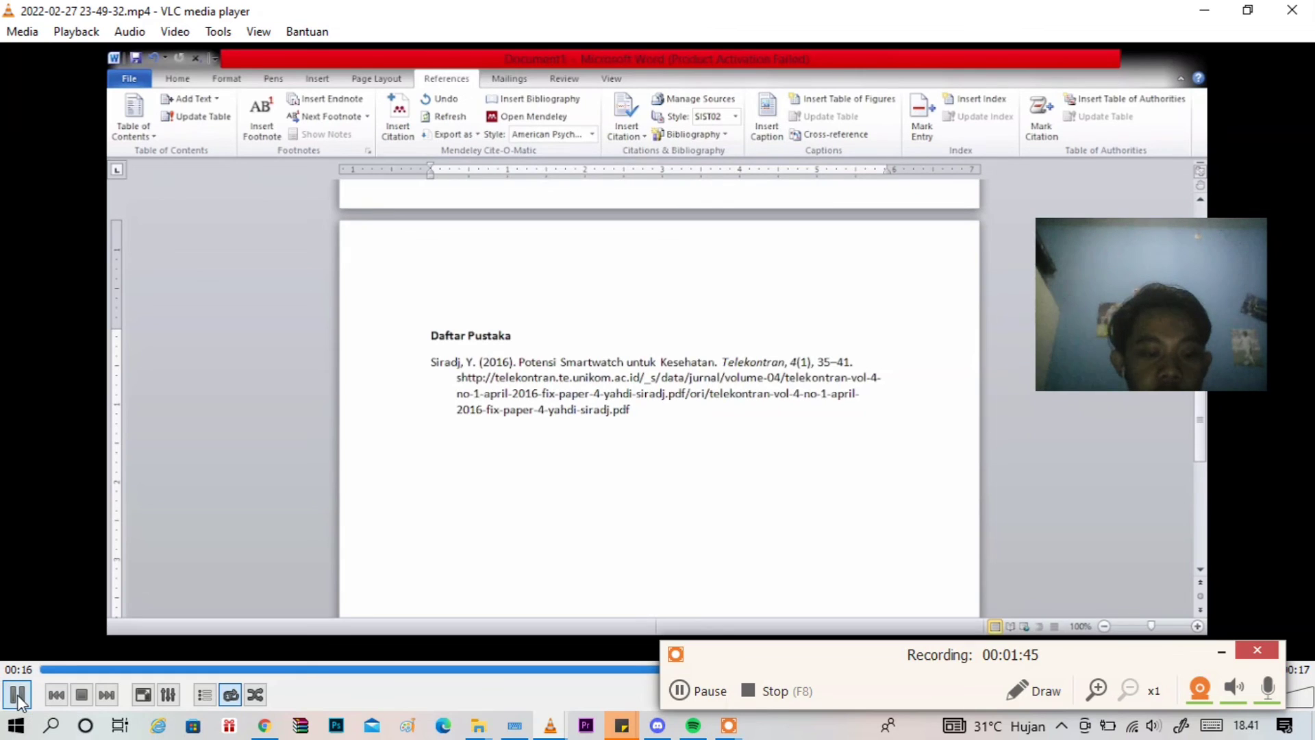
pyautogui.click(693, 690)
pyautogui.click(693, 691)
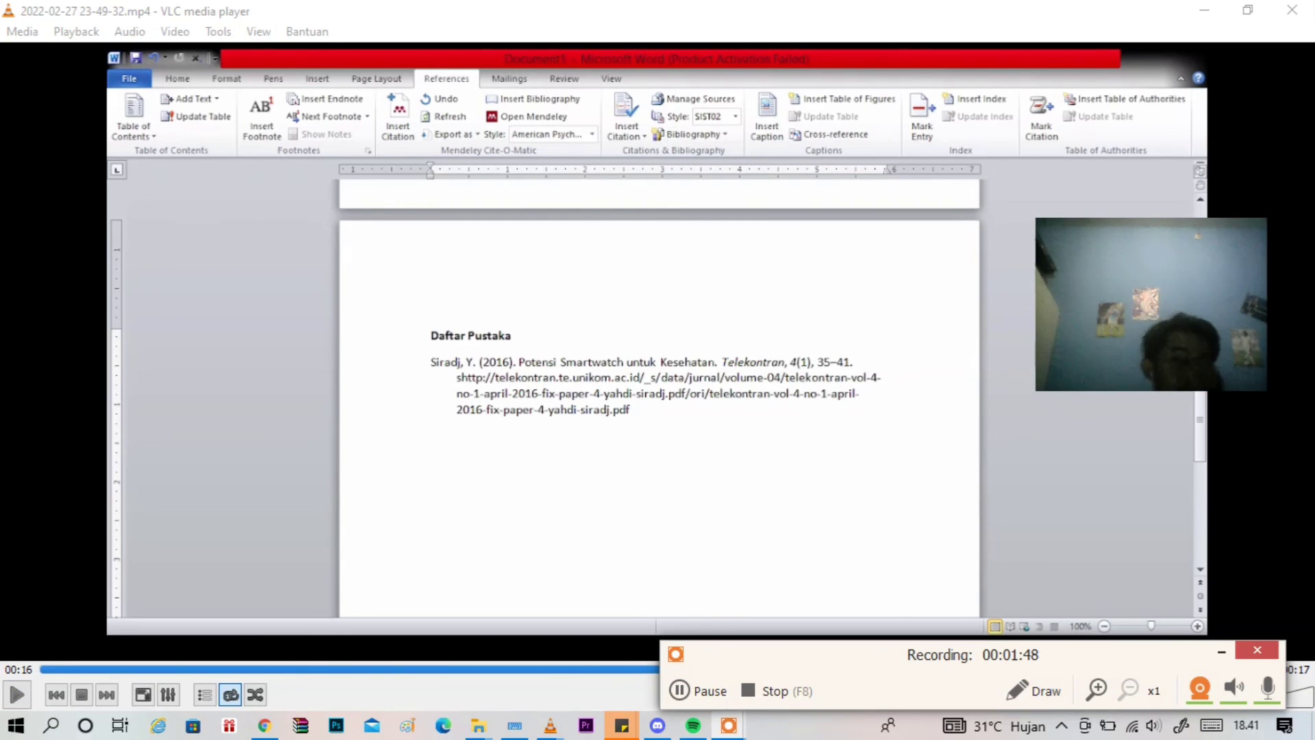